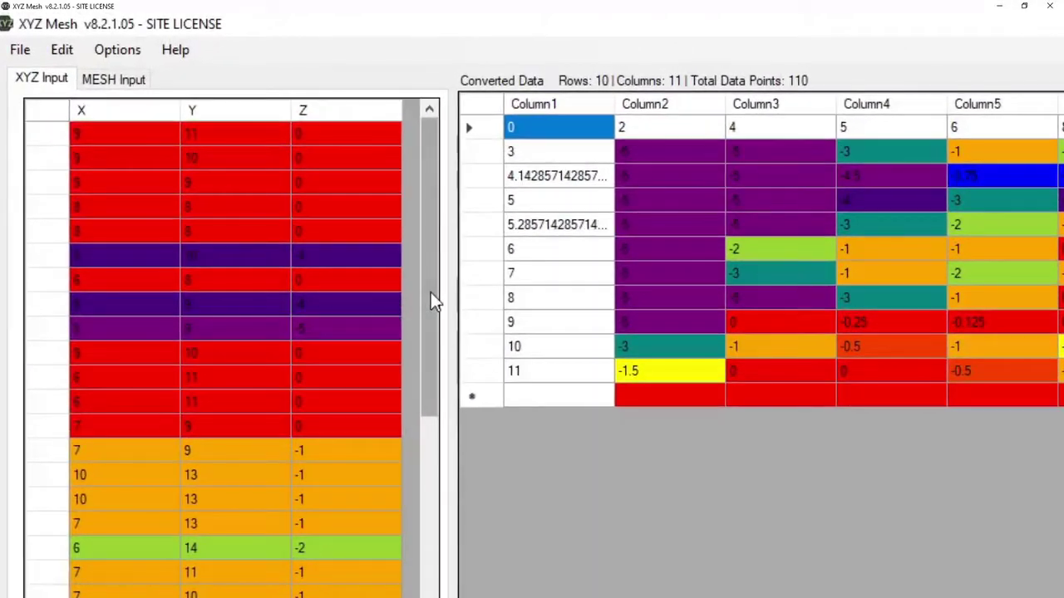
Open the Export to Excel settings for the current data
left_click_drag(379, 258, 389, 387)
left_click_drag(444, 449, 444, 296)
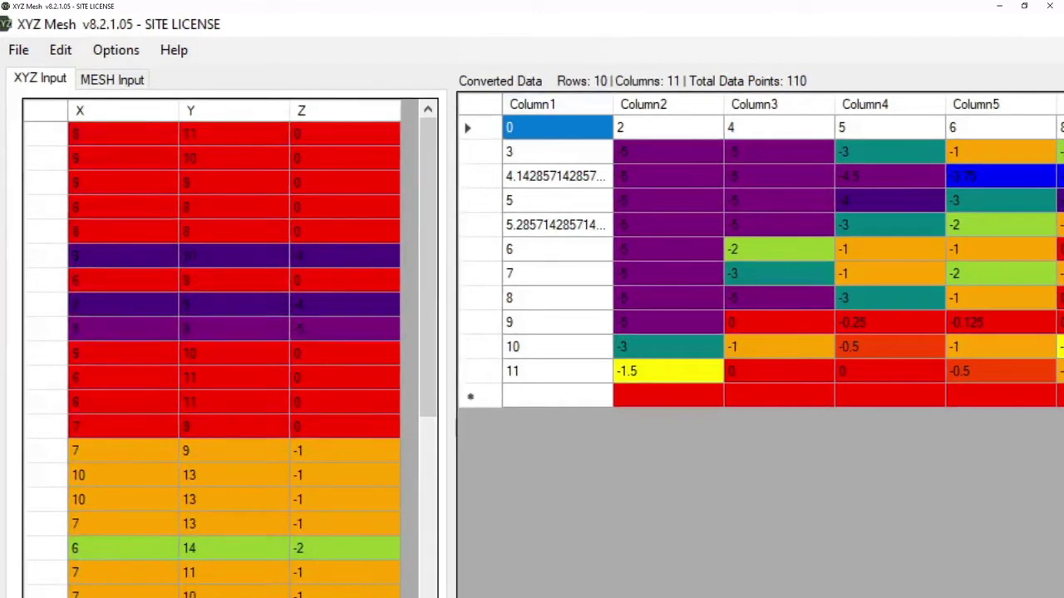
left_click(20, 49)
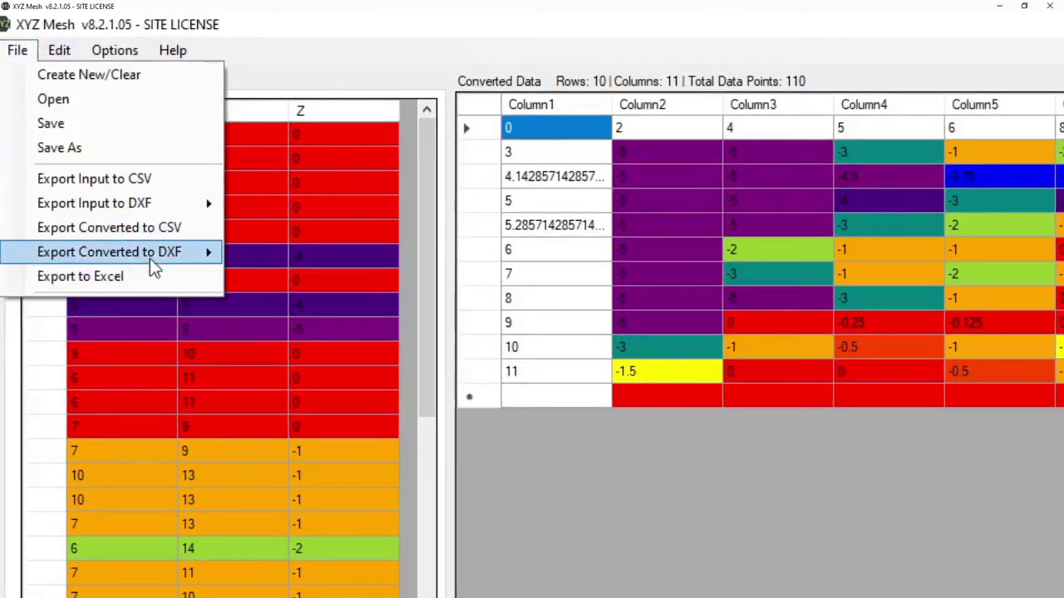
mouse_move(151, 258)
mouse_move(137, 204)
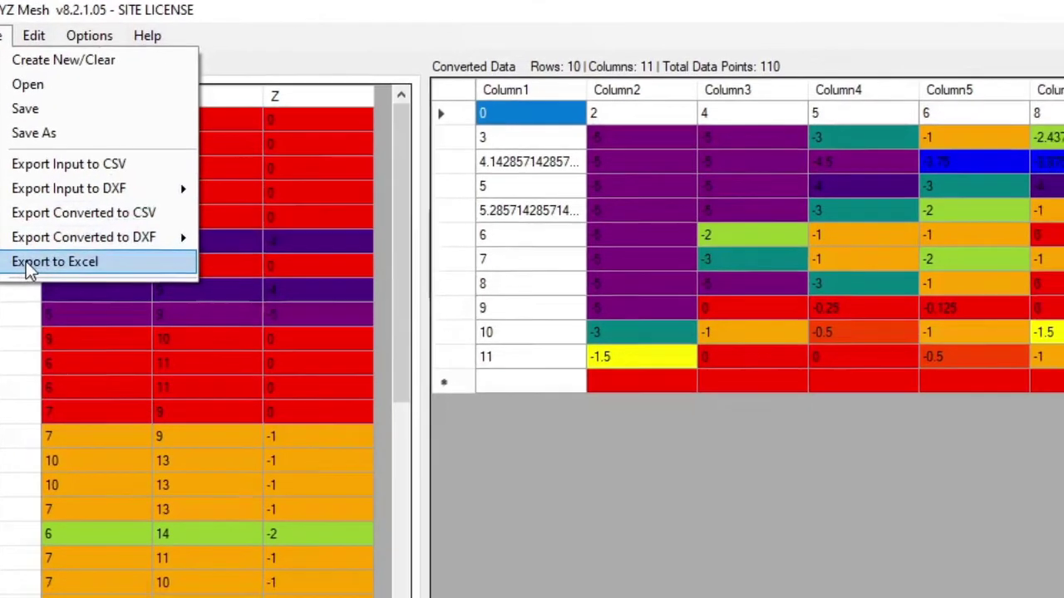
left_click(79, 279)
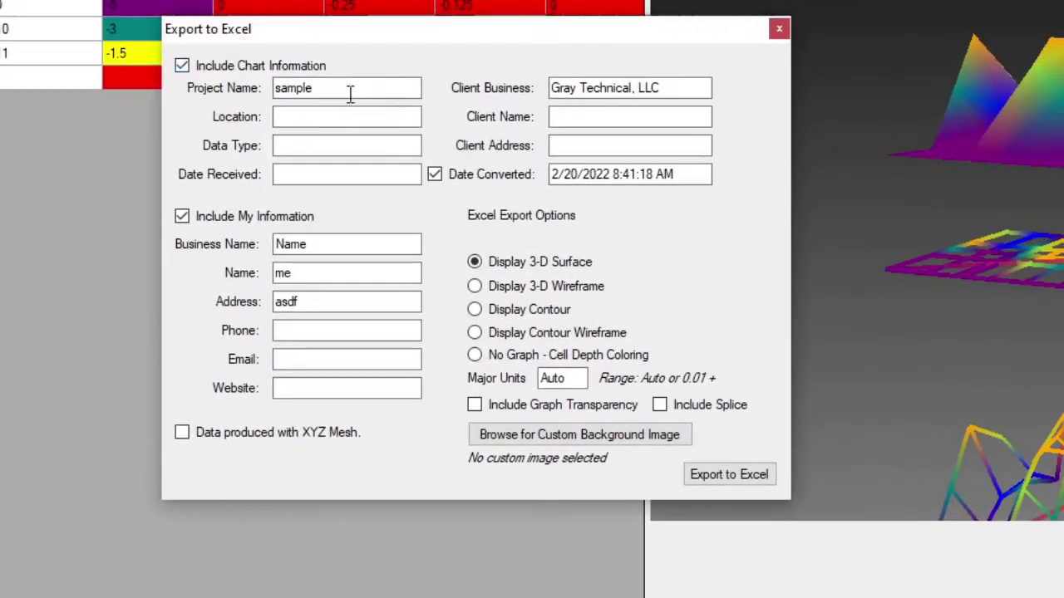
Review the chart information settings, including project name, location, data type, date received and client name
left_click(356, 147)
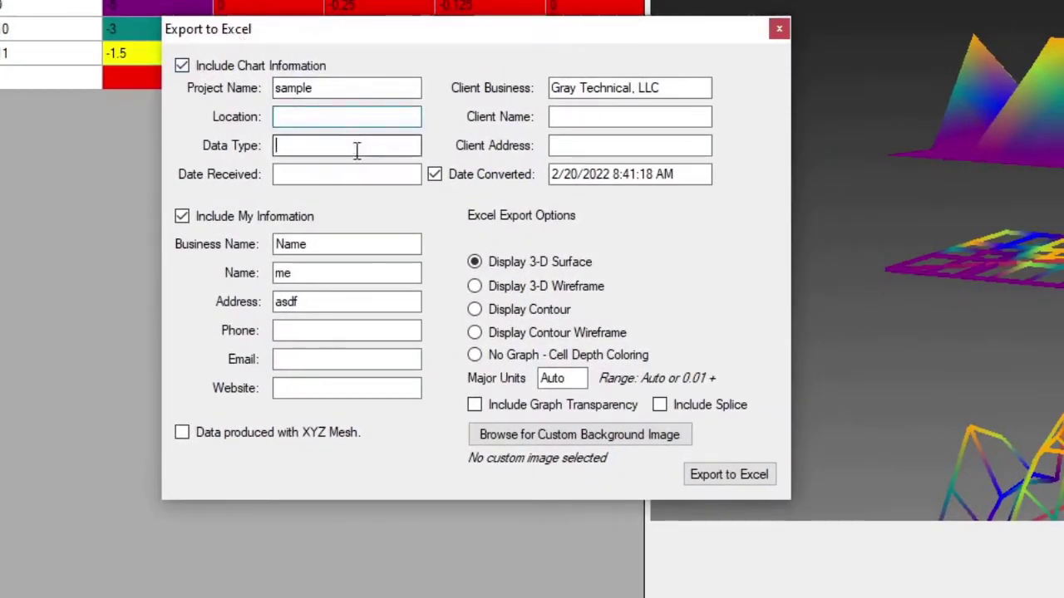
left_click(360, 175)
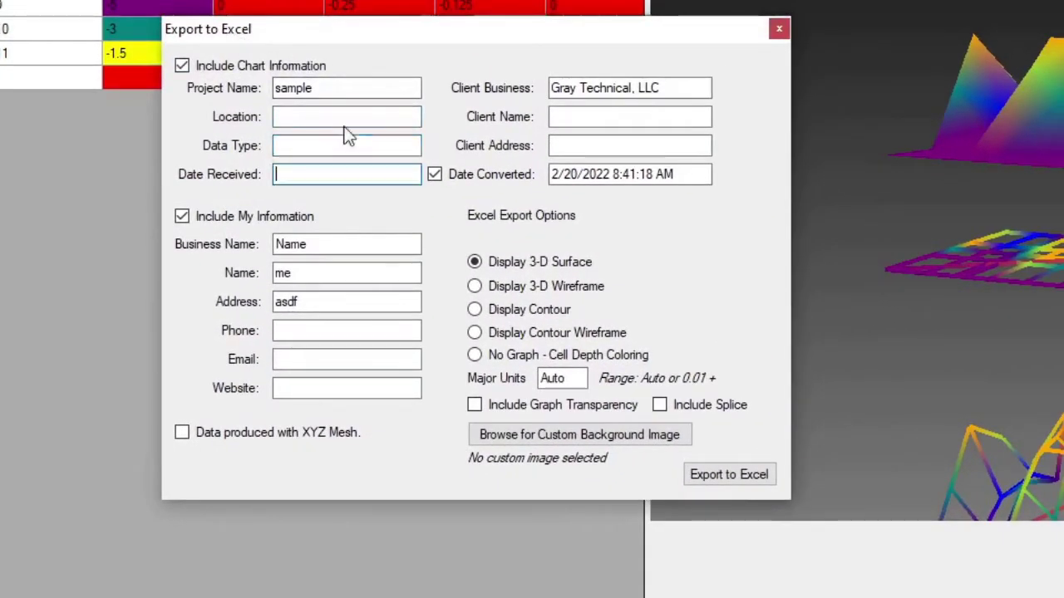
left_click(182, 67)
left_click(182, 68)
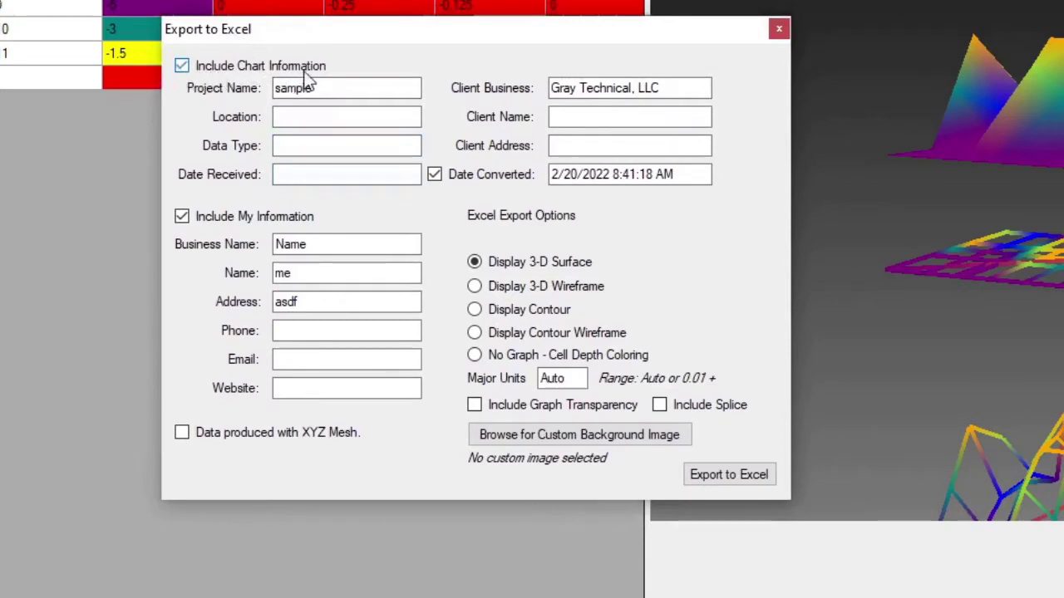
left_click_drag(333, 88, 277, 85)
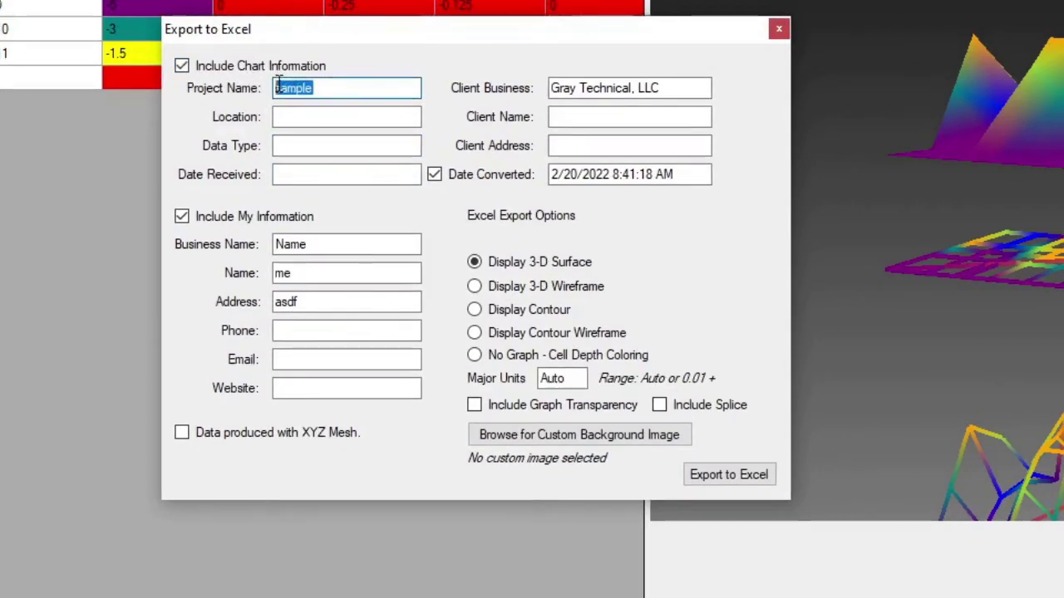
left_click(323, 113)
left_click(325, 146)
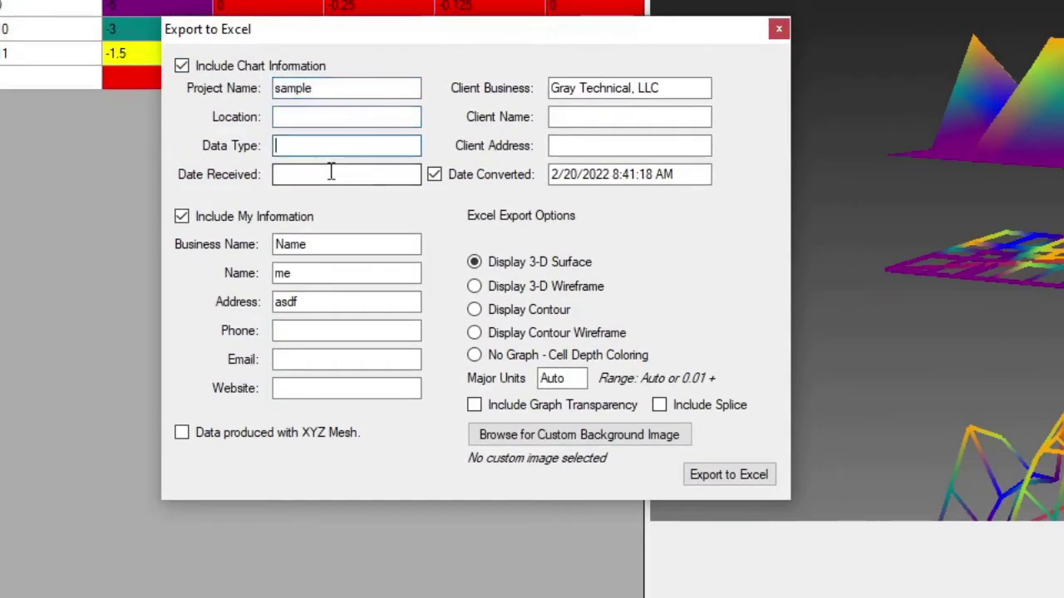
left_click(330, 173)
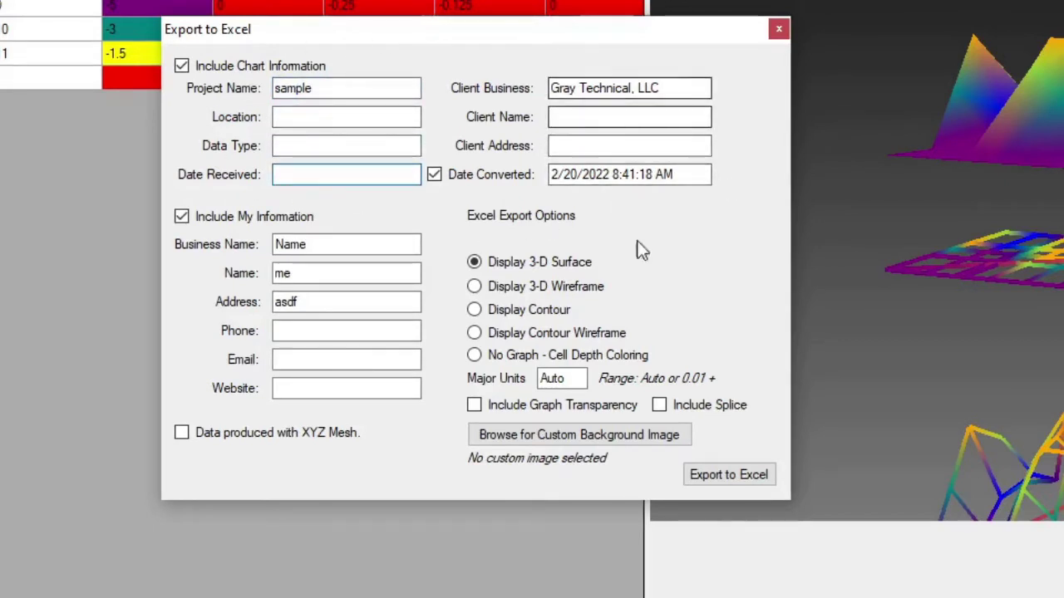
left_click(347, 88)
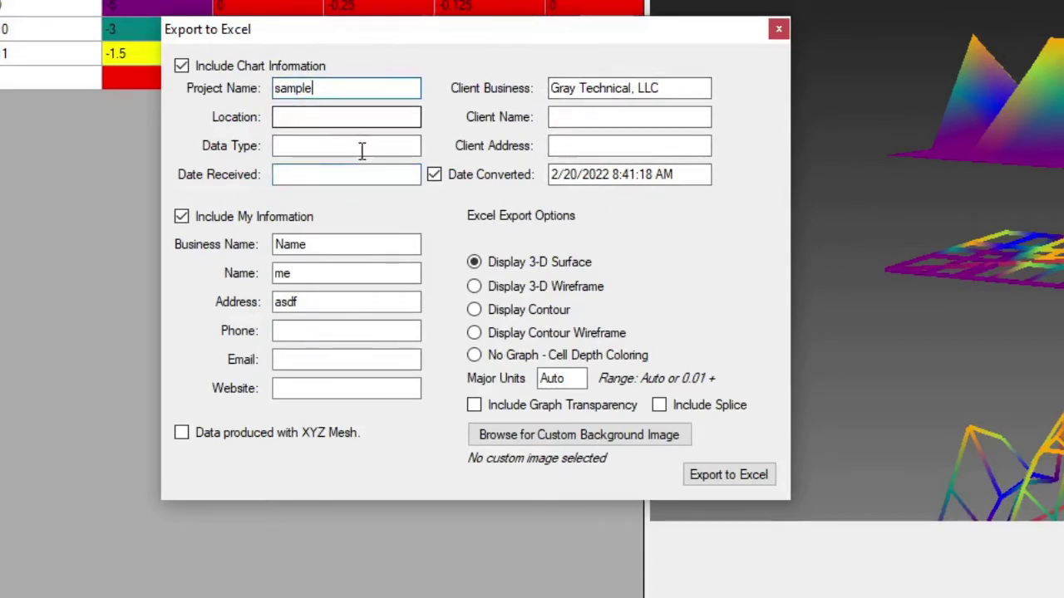
left_click(360, 116)
left_click(341, 148)
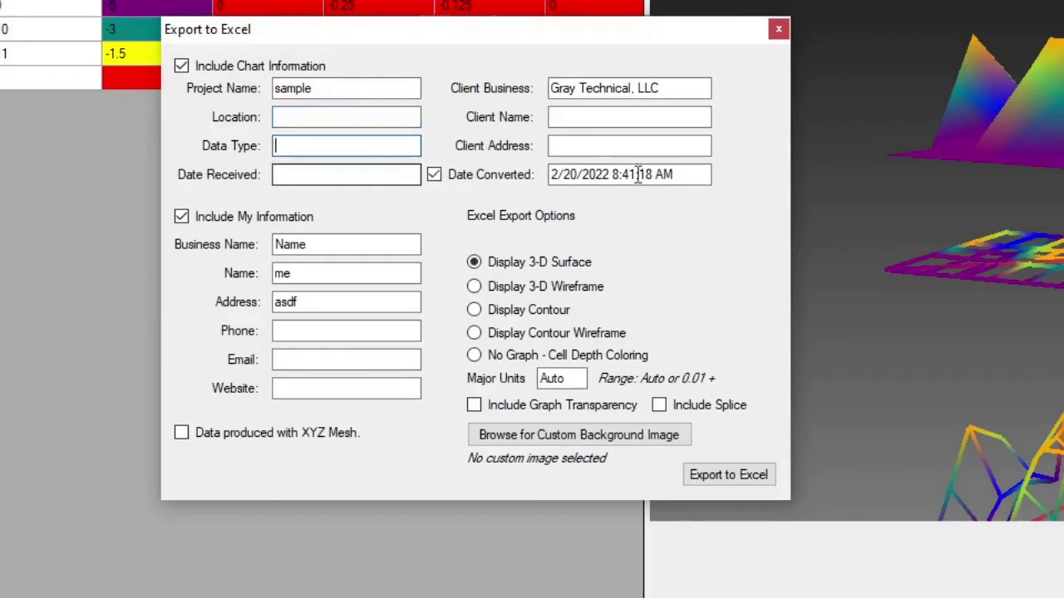
left_click(592, 116)
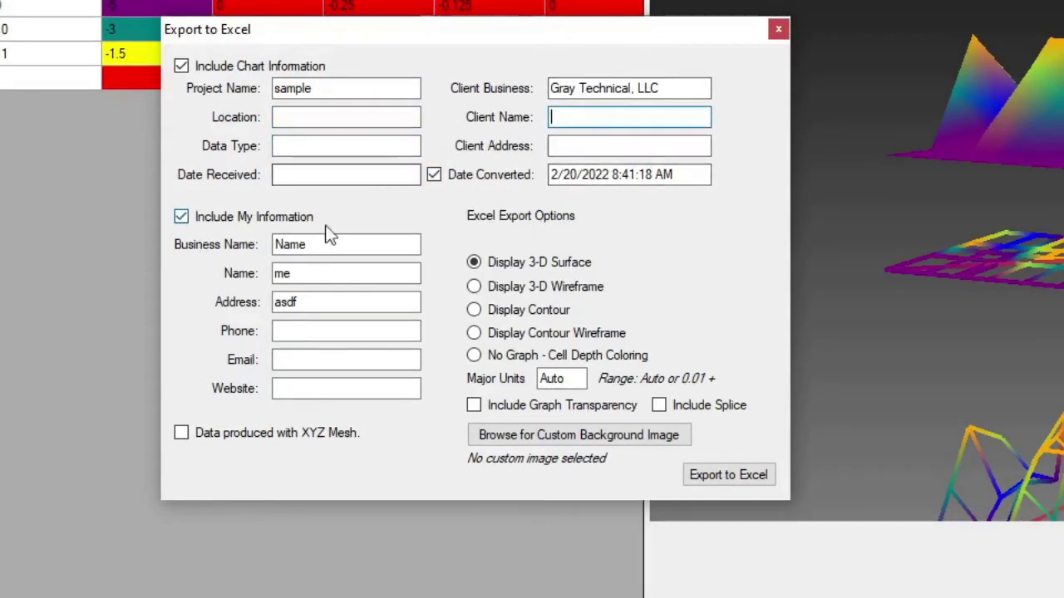
Exclude the conversion date from the export and review the business name, name and address fields
left_click(439, 176)
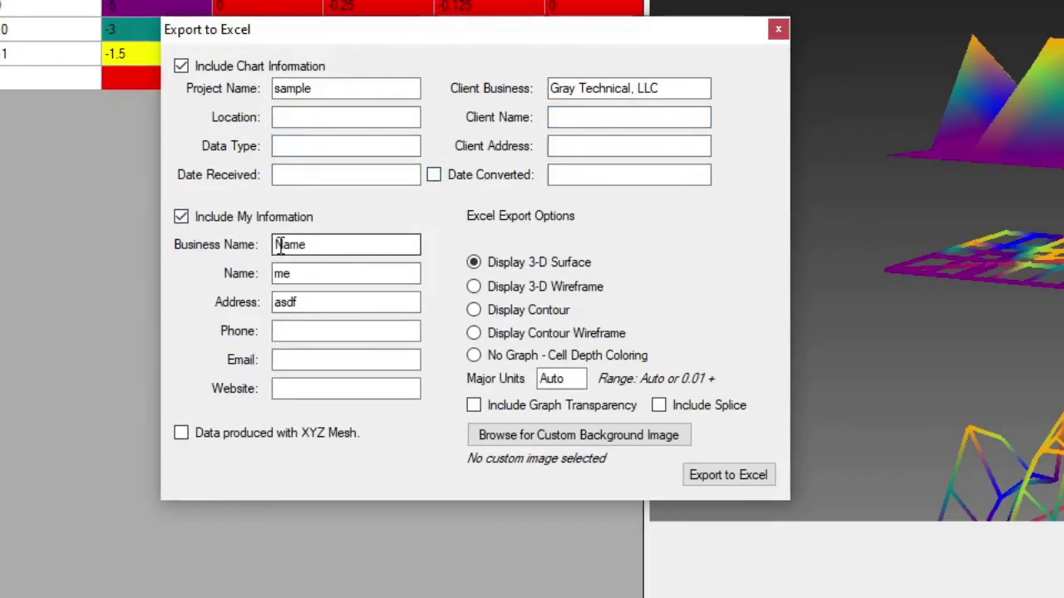
left_click_drag(334, 246, 255, 246)
left_click_drag(314, 276, 261, 275)
left_click_drag(314, 304, 263, 304)
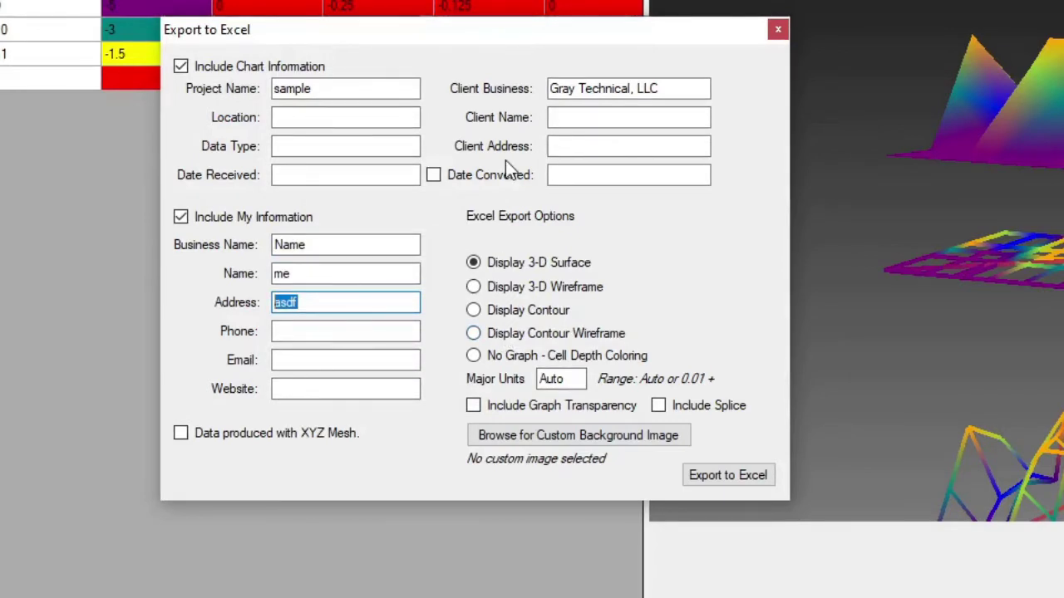
left_click(183, 69)
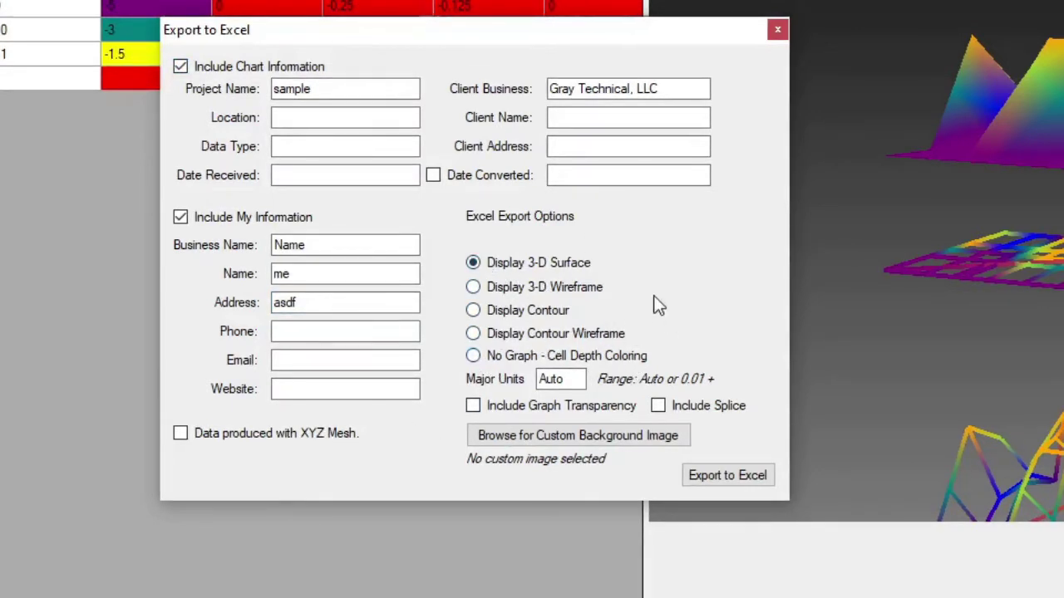
Try the 3-D Wireframe, Contour and Contour Wireframe display options, comparing each with the matching graph in the preview
left_click(487, 289)
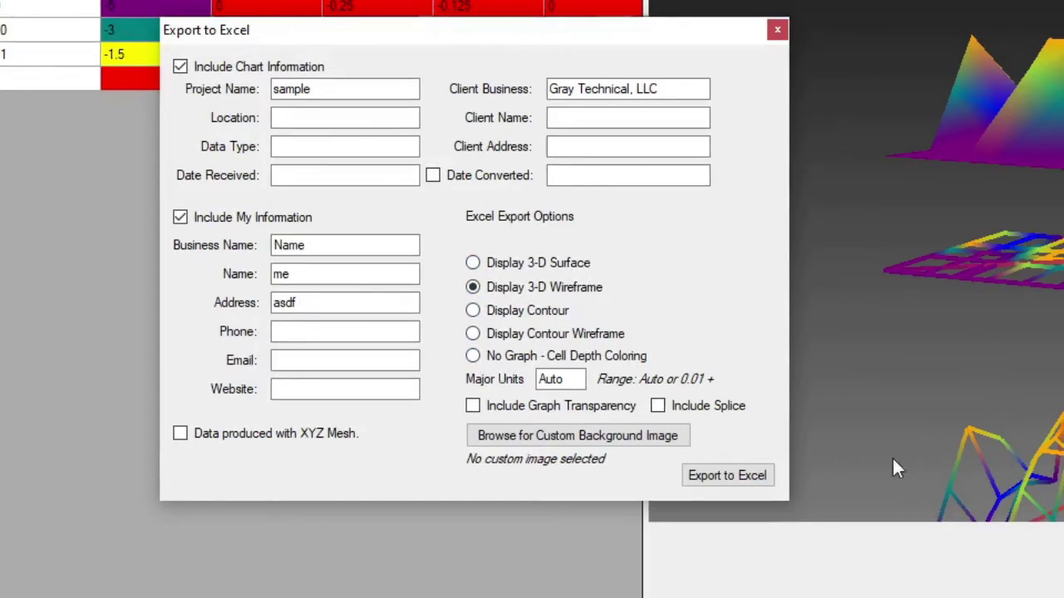
left_click_drag(1063, 499, 1063, 348)
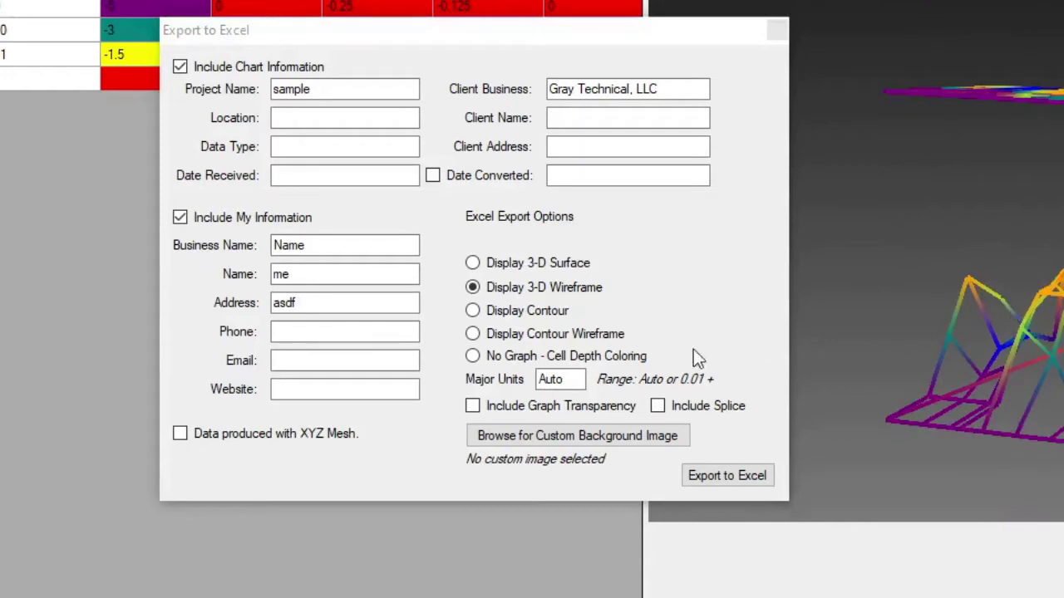
left_click(474, 311)
left_click_drag(1063, 169, 1063, 457)
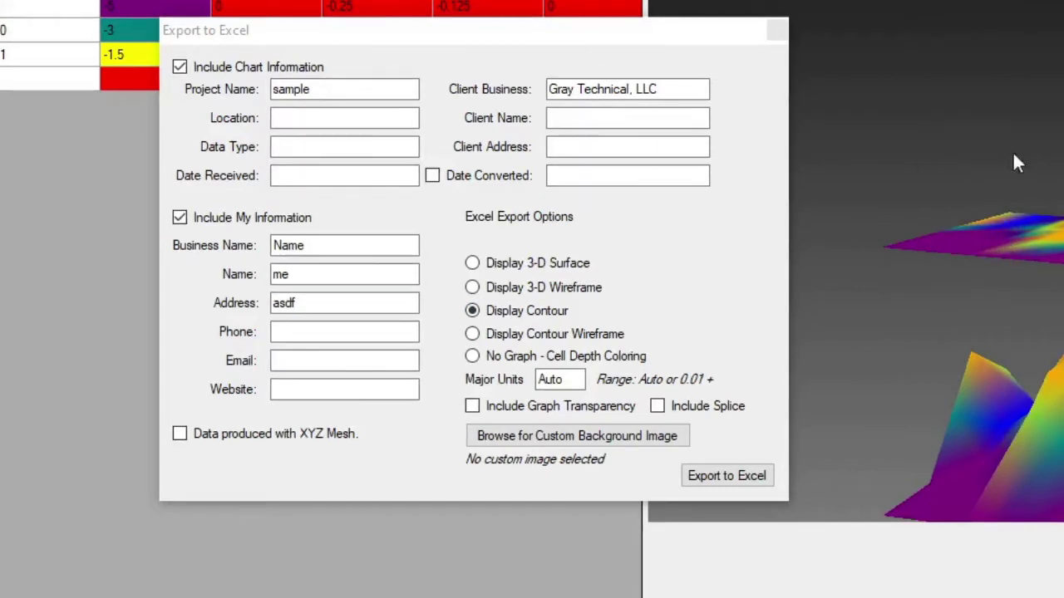
left_click(473, 336)
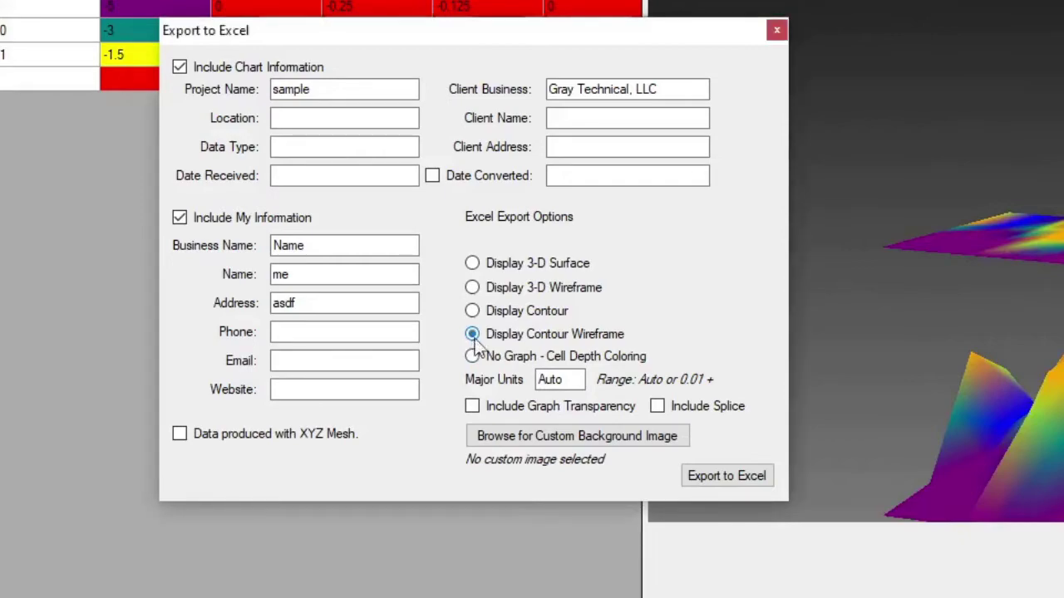
left_click_drag(1022, 231, 1033, 32)
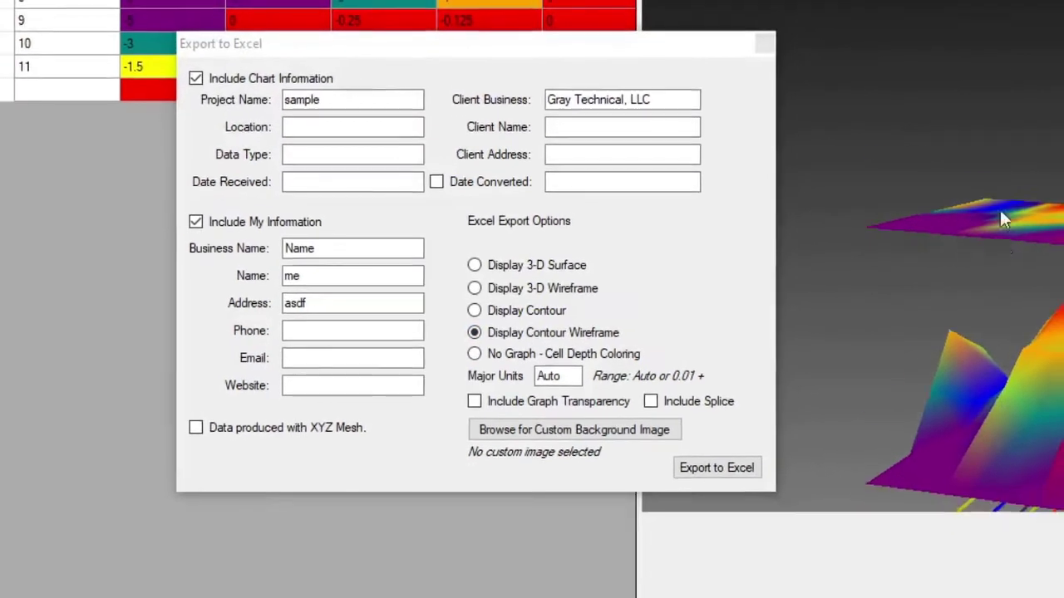
middle_click_drag(992, 55, 994, 9)
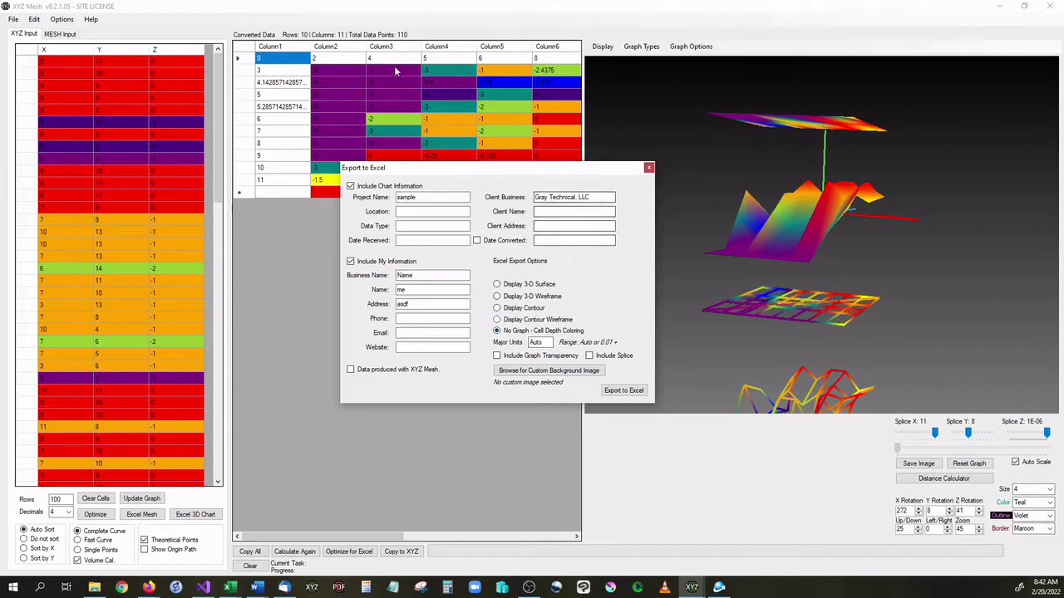
Reposition the export dialog and export the original XYZ and mesh data to Excel with a 3-D wireframe chart
left_click_drag(388, 172, 313, 237)
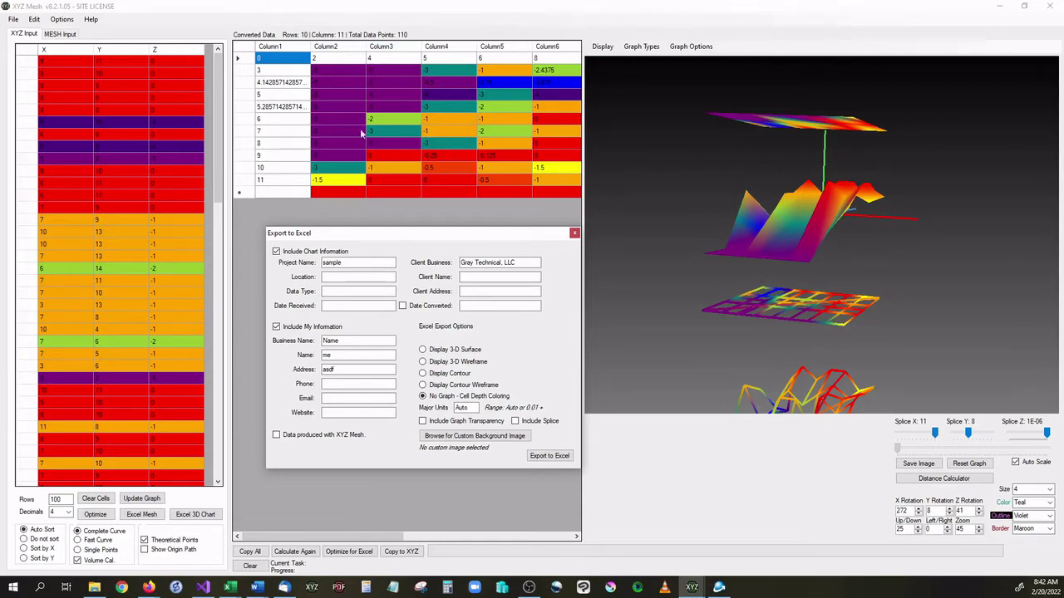
left_click_drag(448, 236, 494, 218)
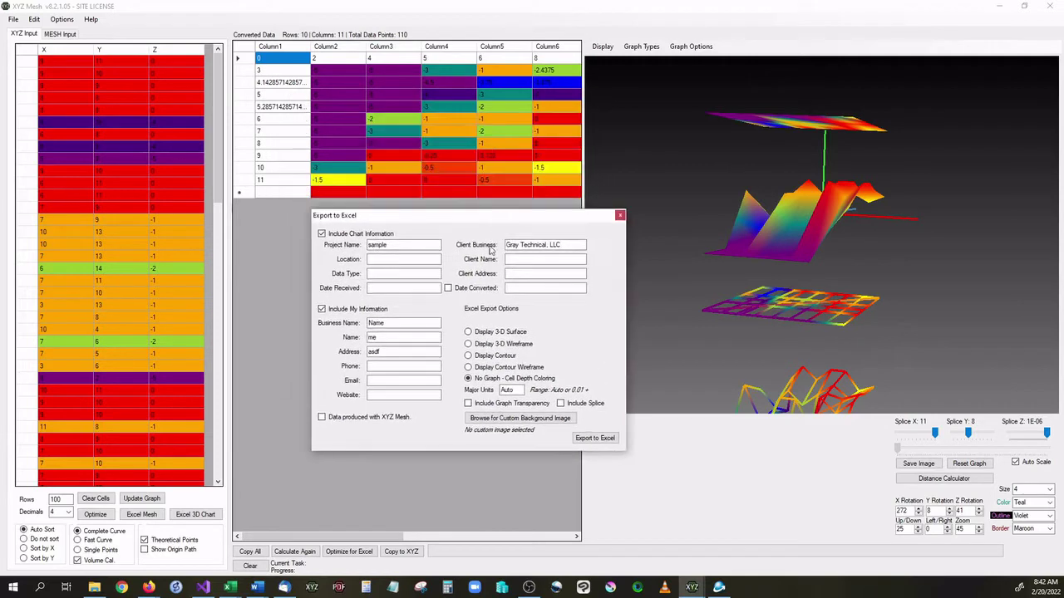
left_click(583, 439)
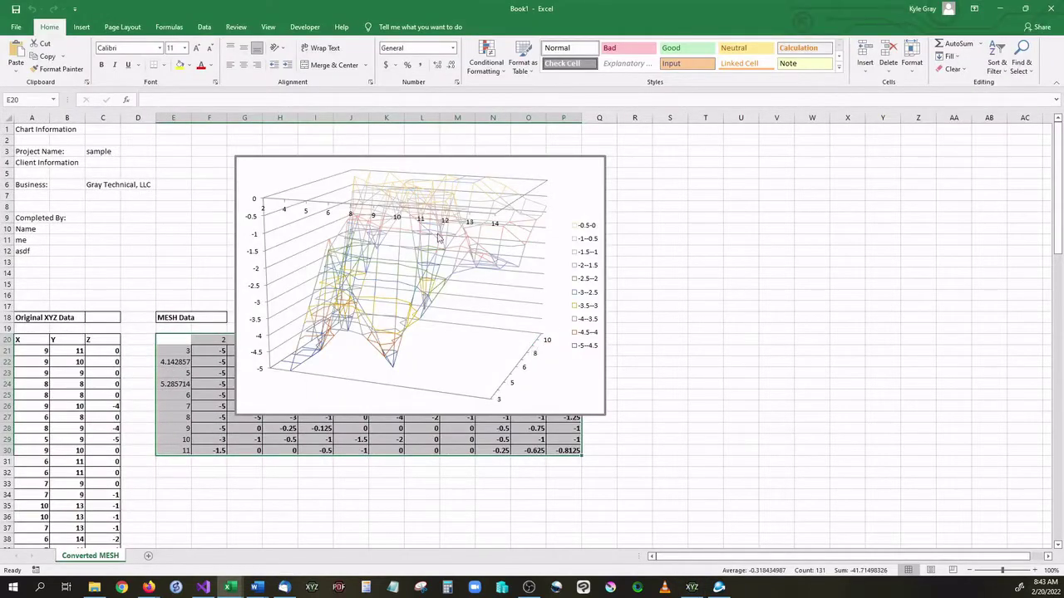
Move the wireframe chart farther right on the sheet and adjust its 3-D X rotation
left_click_drag(594, 391, 870, 395)
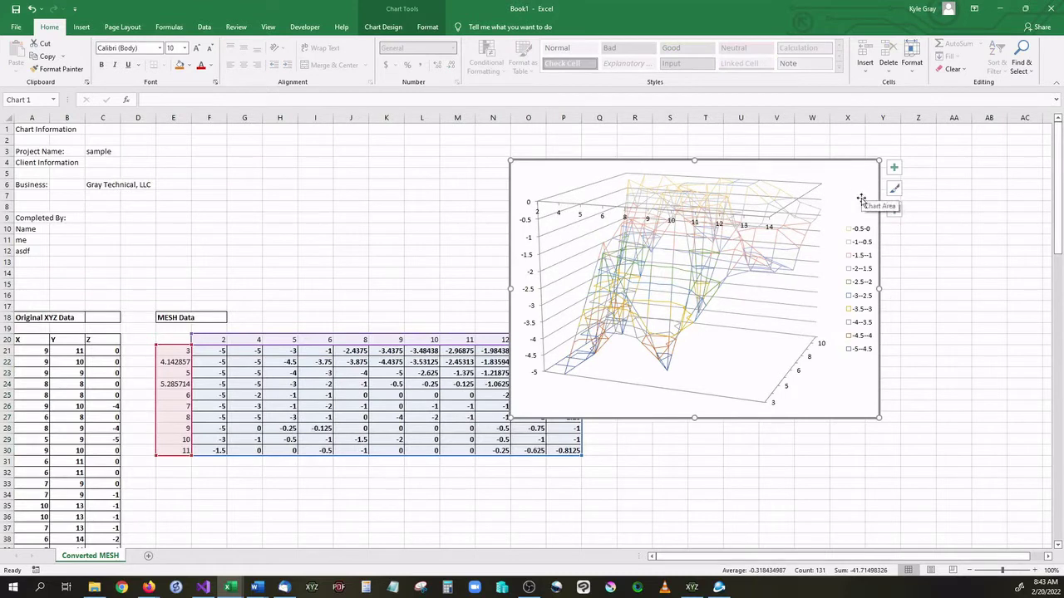
right_click(863, 187)
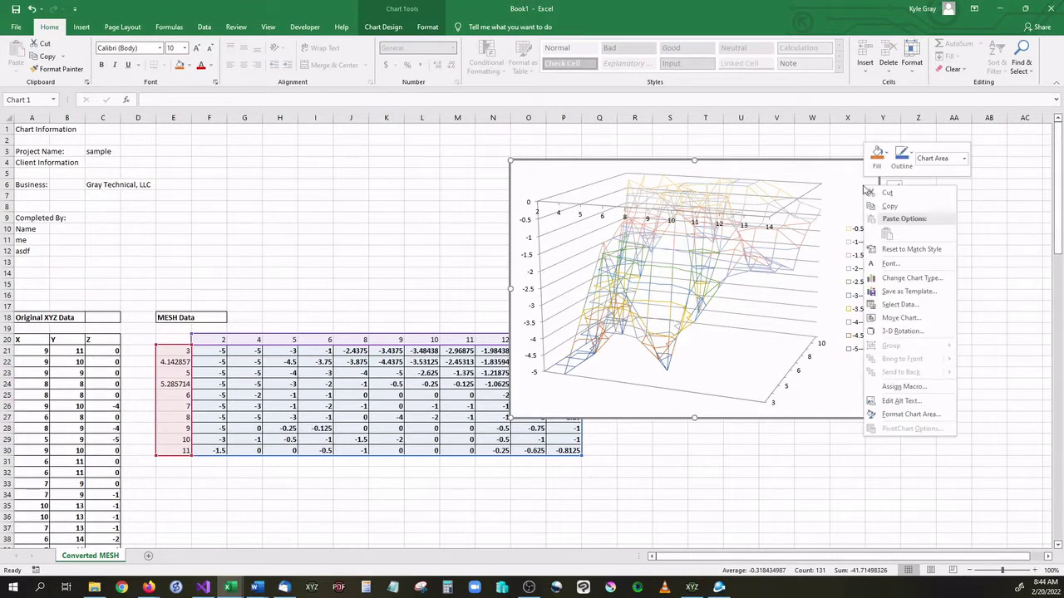
left_click(892, 332)
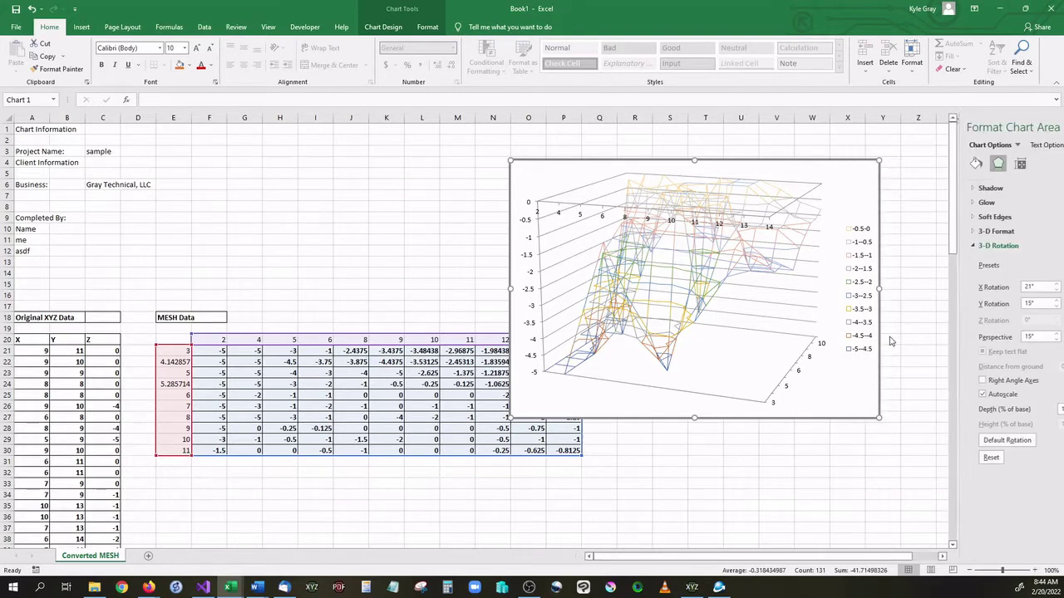
left_click(1005, 291)
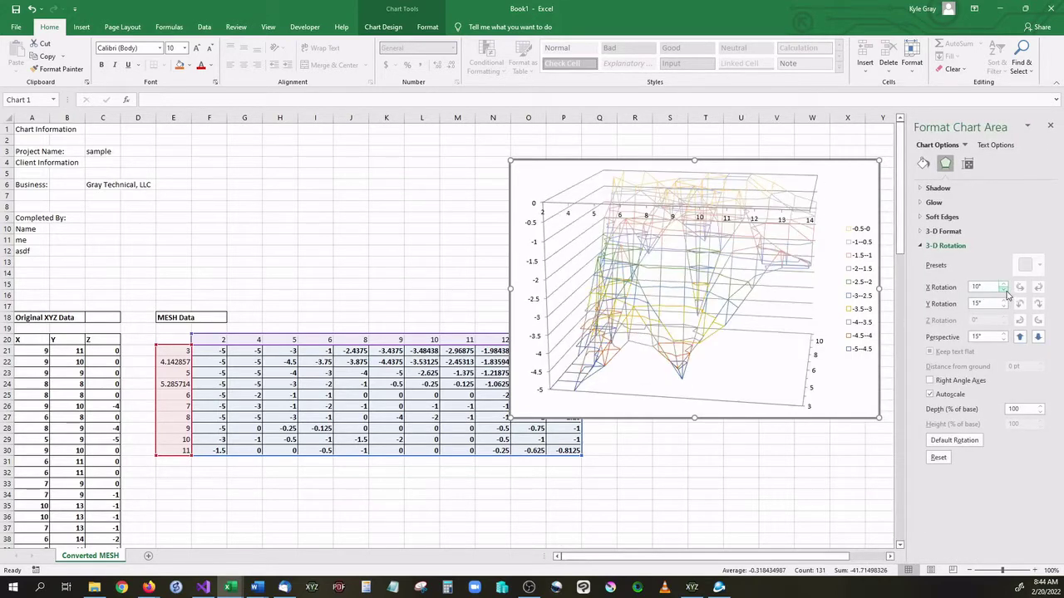
left_click(1004, 291)
left_click(1004, 285)
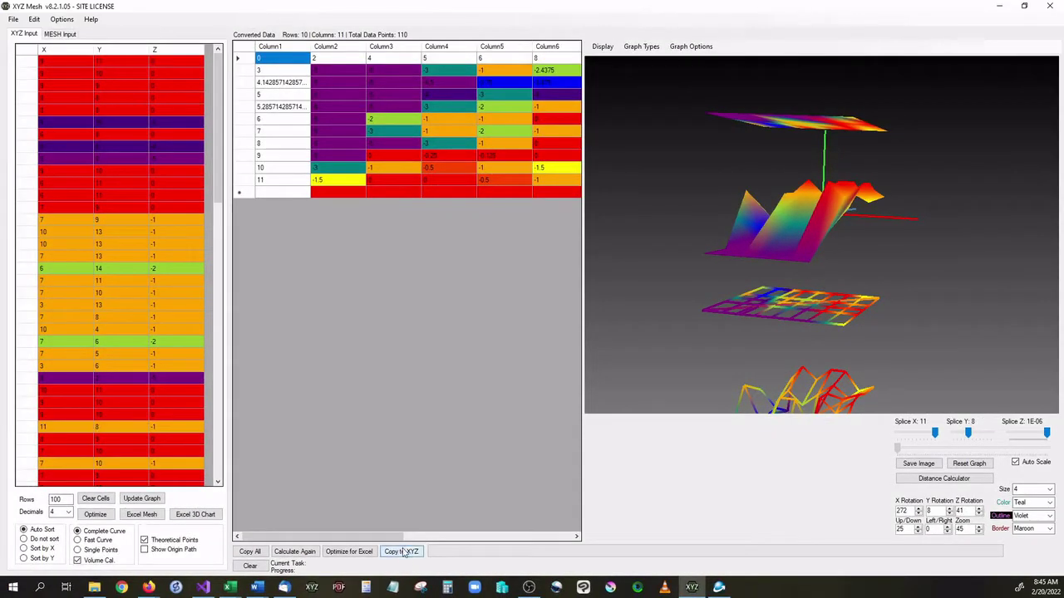
Copy the converted data in XYZ format from XYZ Mesh and switch to the list of fis.xlsx workbook in Excel
left_click(404, 552)
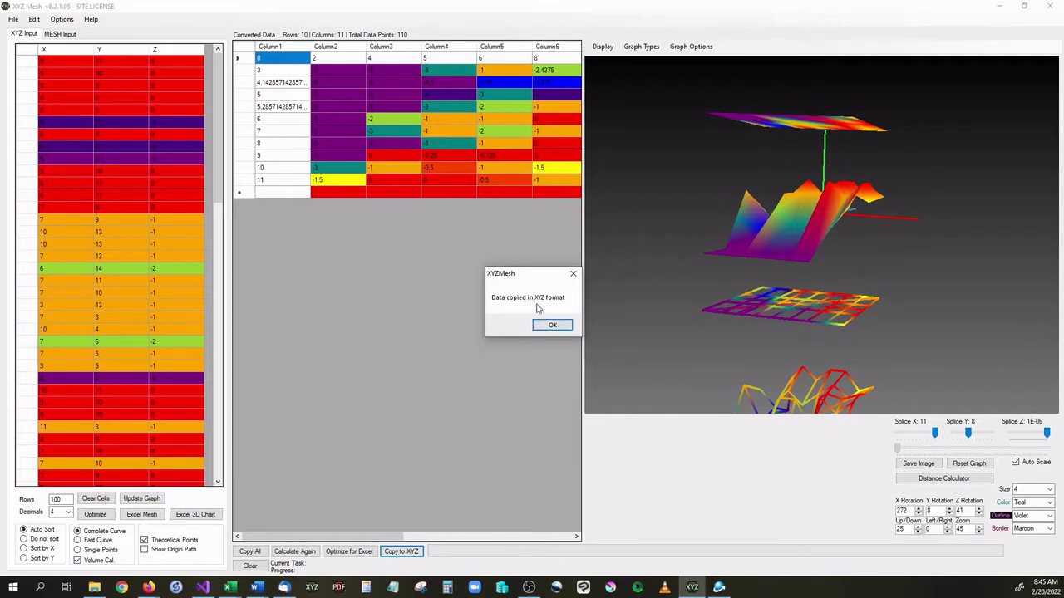
left_click(541, 327)
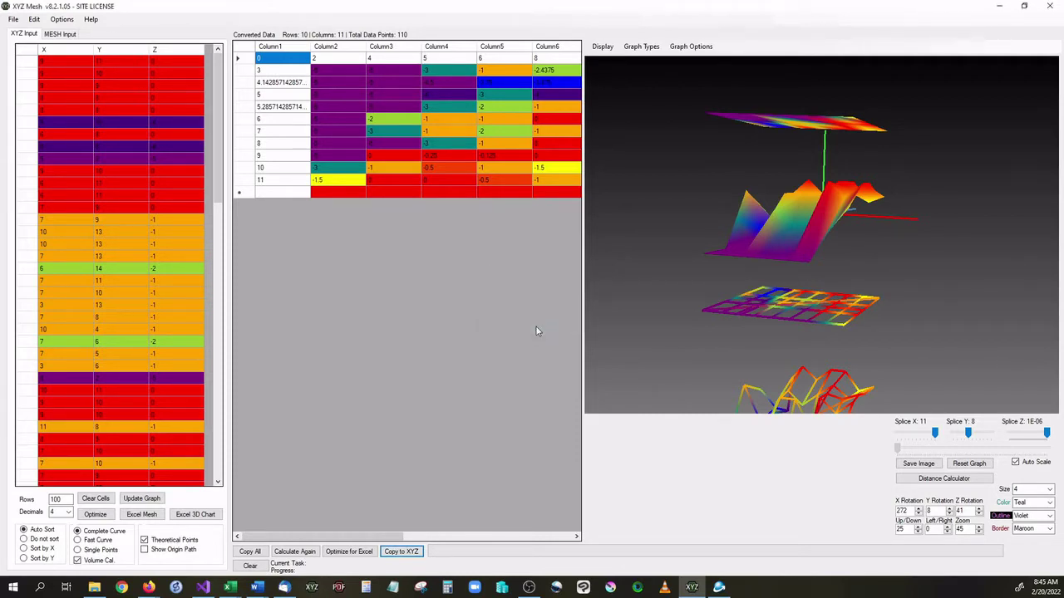
right_click(231, 588)
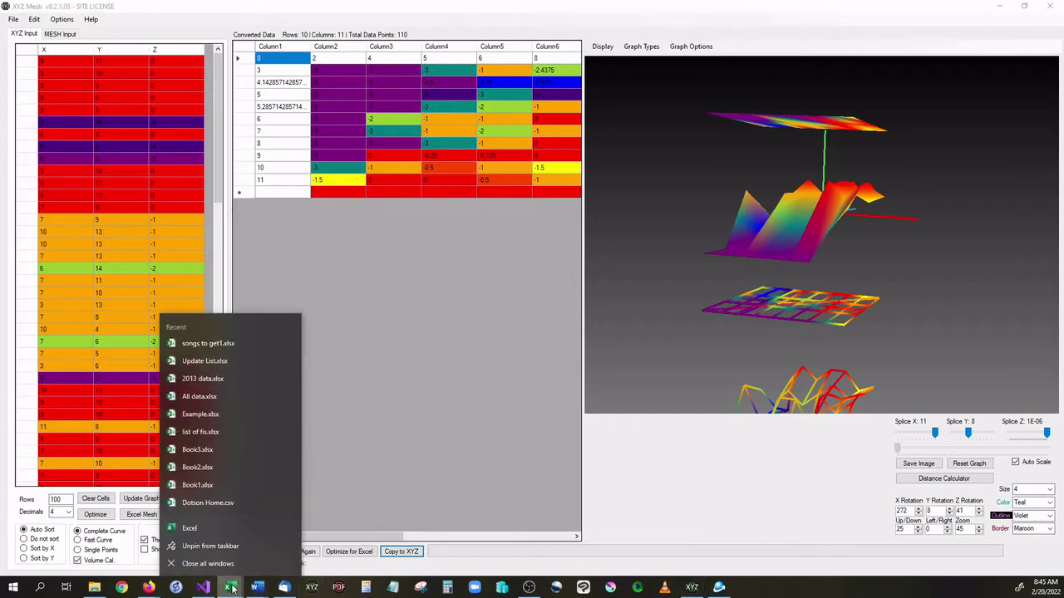
left_click(233, 587)
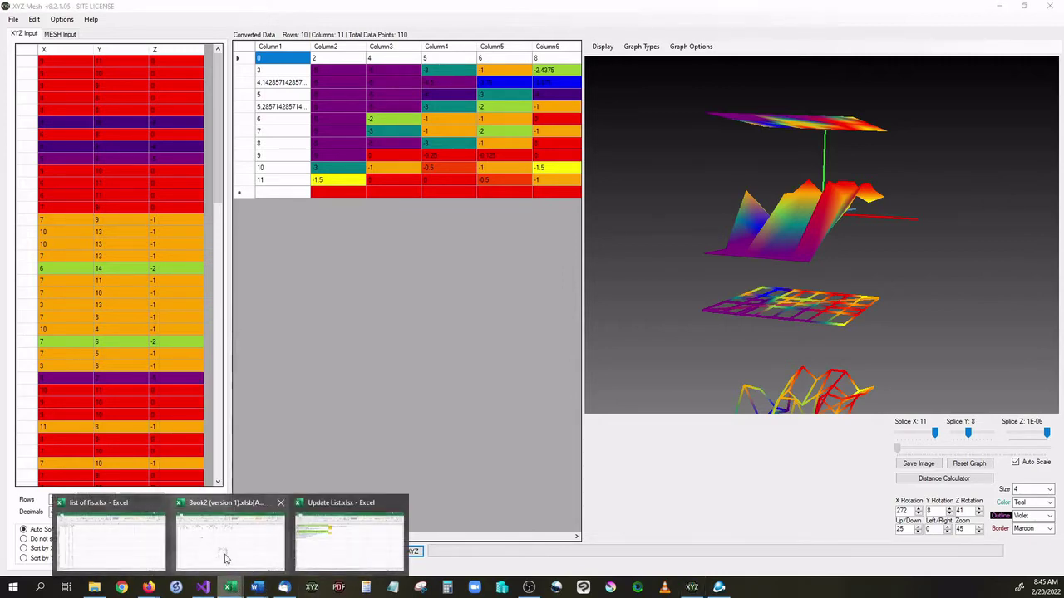
mouse_move(231, 587)
left_click(144, 554)
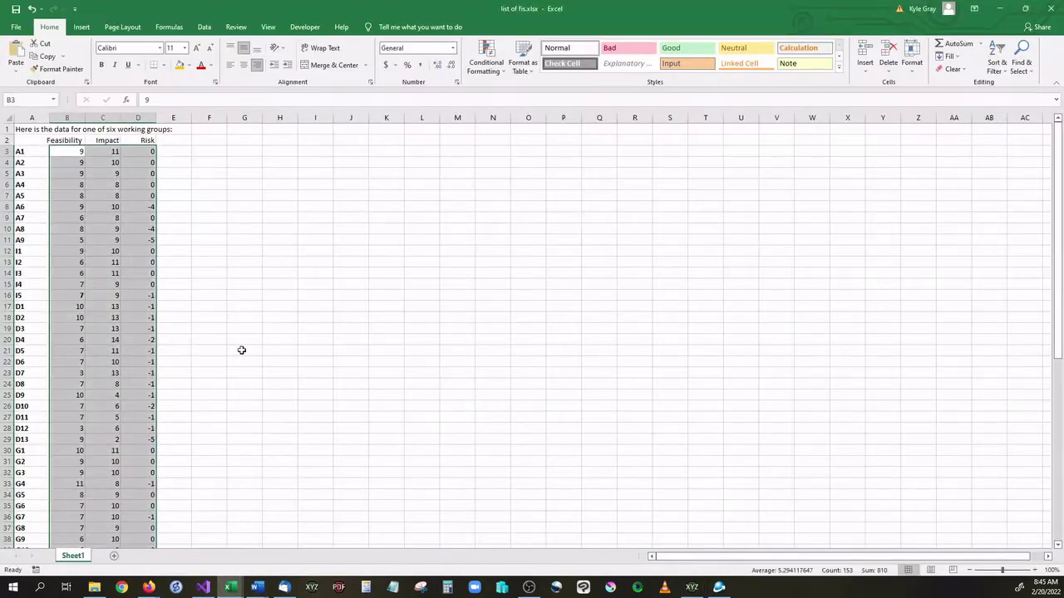
Add a new worksheet and paste the copied XYZ data starting at cell A1, reviewing it through the last row
left_click(114, 556)
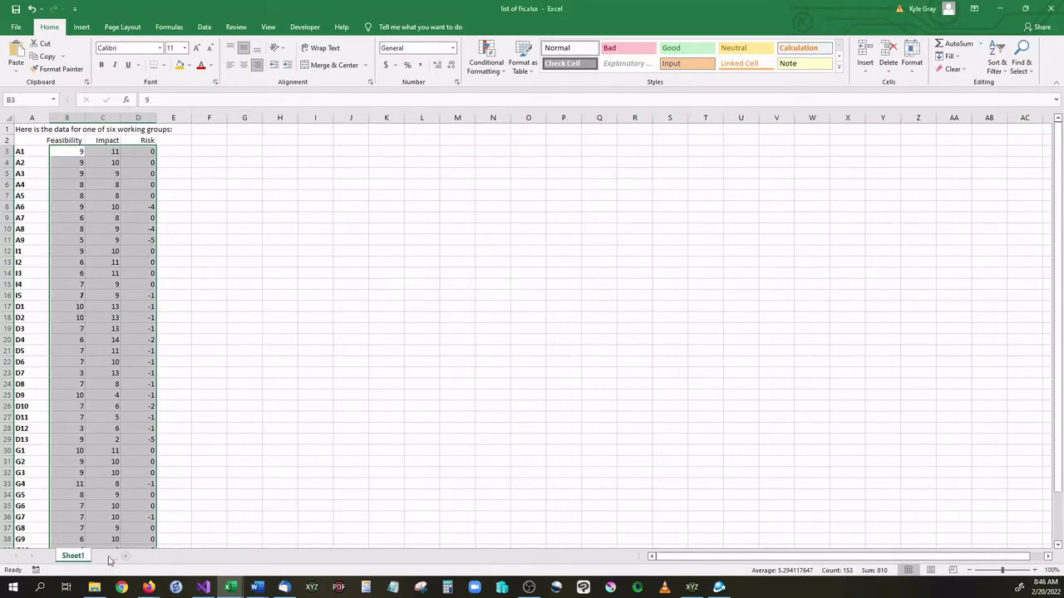
right_click(18, 126)
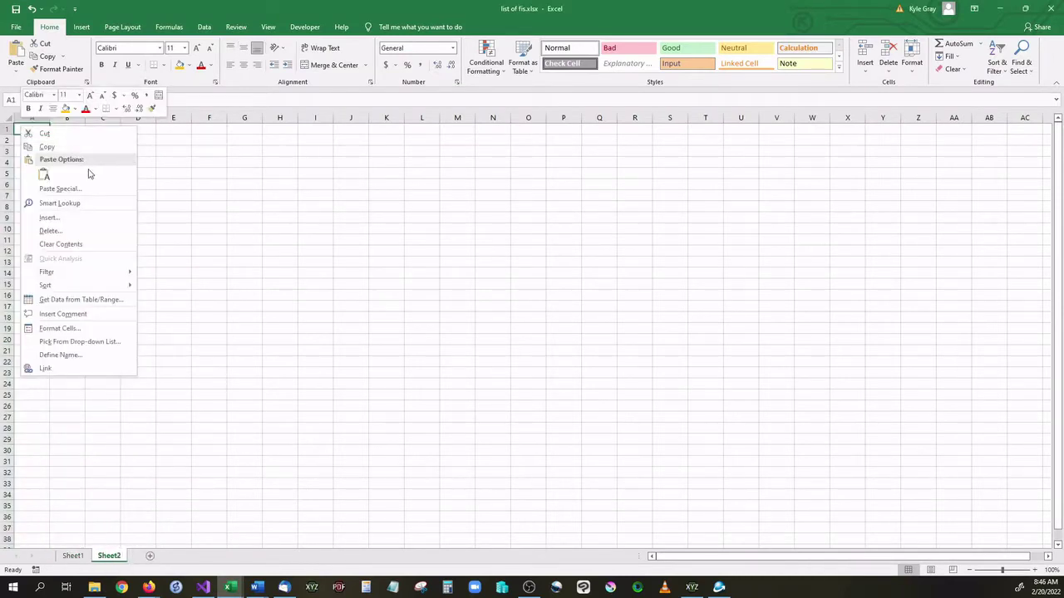
left_click(44, 176)
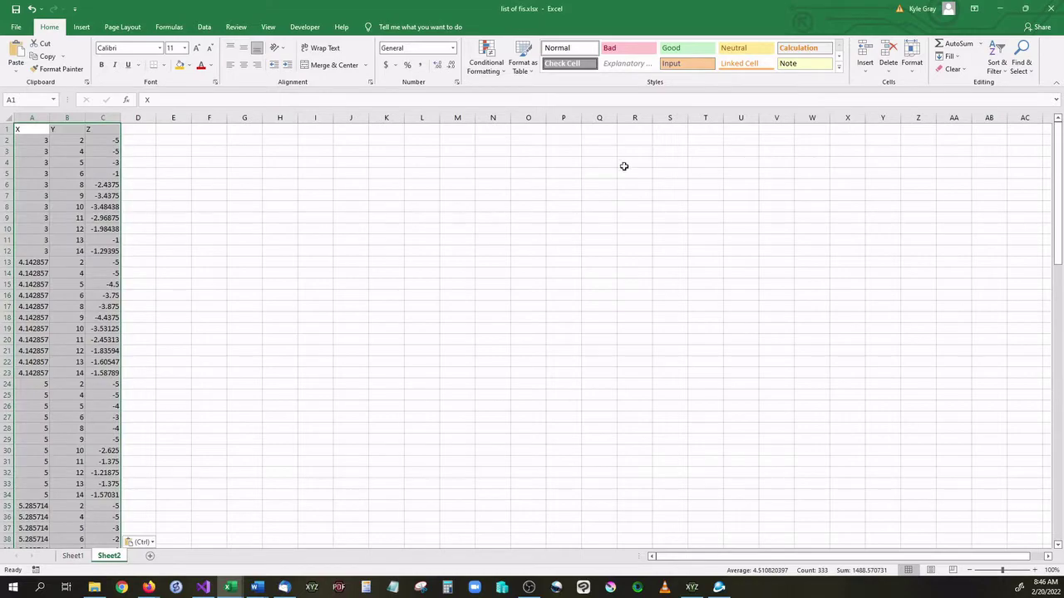
scroll(296, 339, "down", 19)
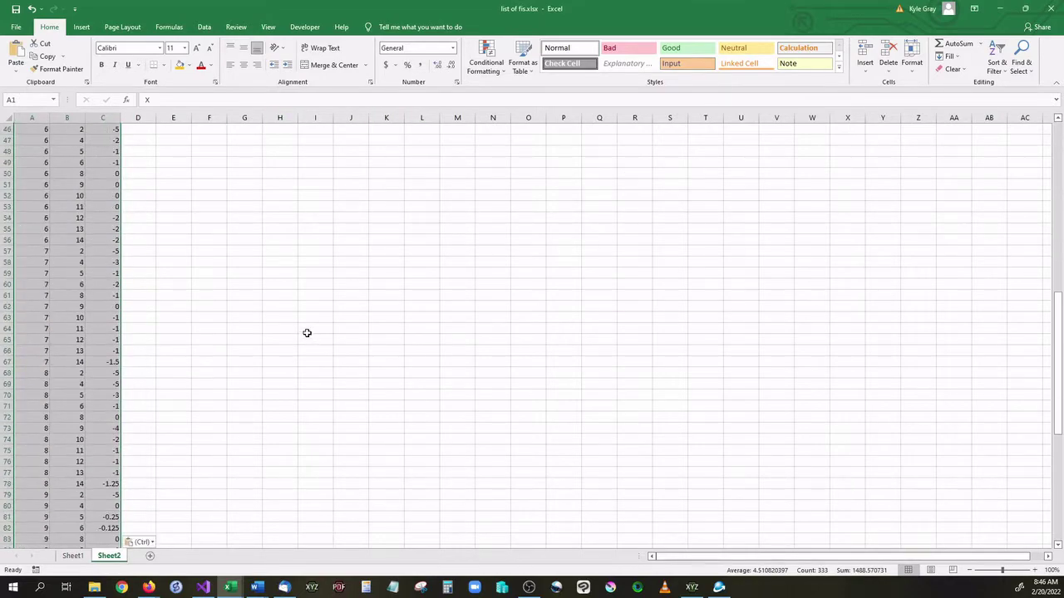
scroll(305, 333, "down", 12)
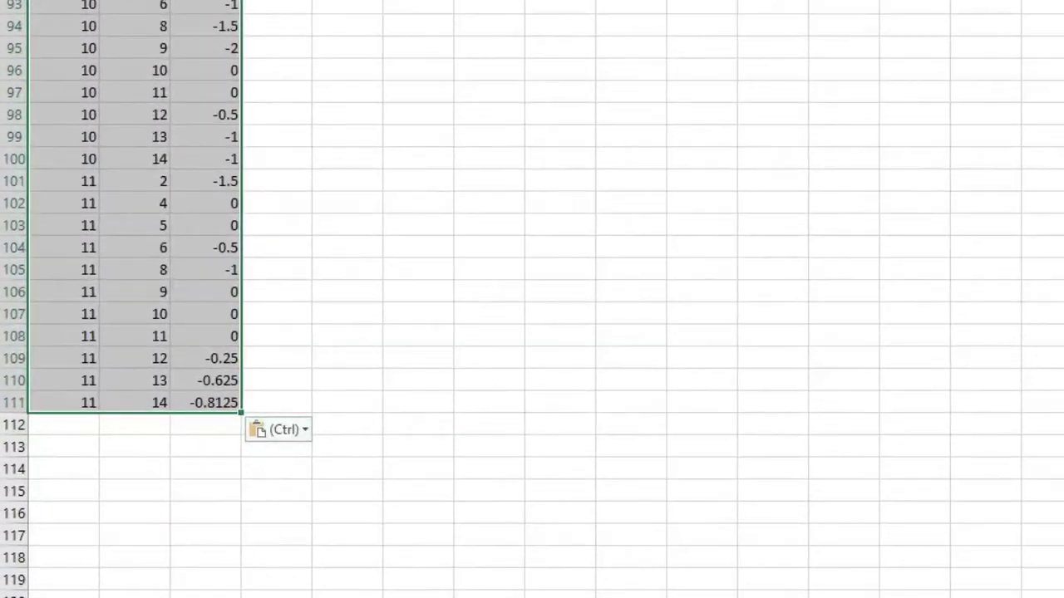
scroll(316, 311, "down", 9)
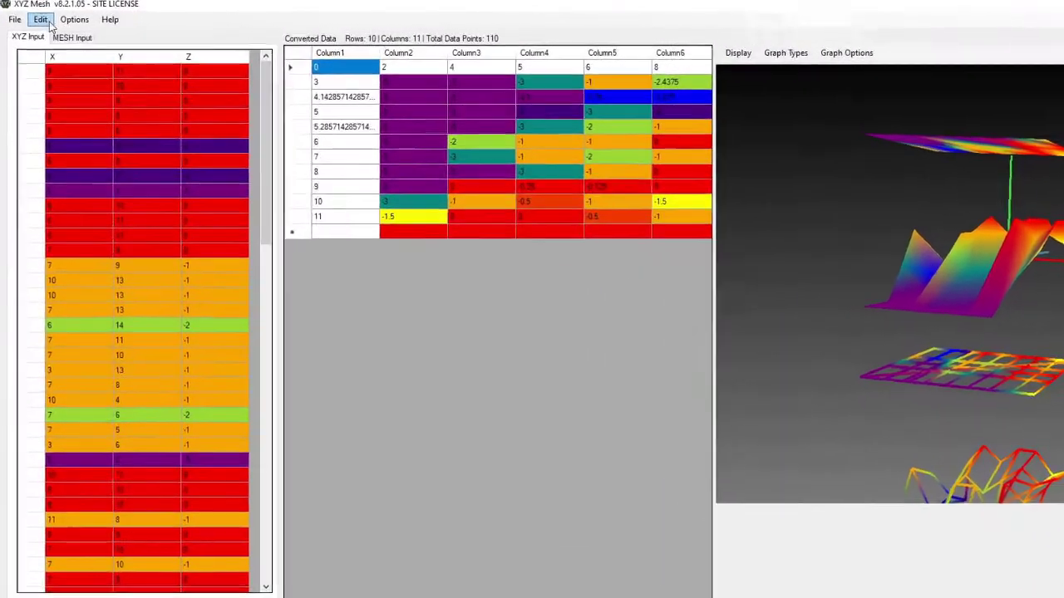
Switch to XYZ Mesh and export the converted data to a CSV file named sample converted csv
left_click(15, 19)
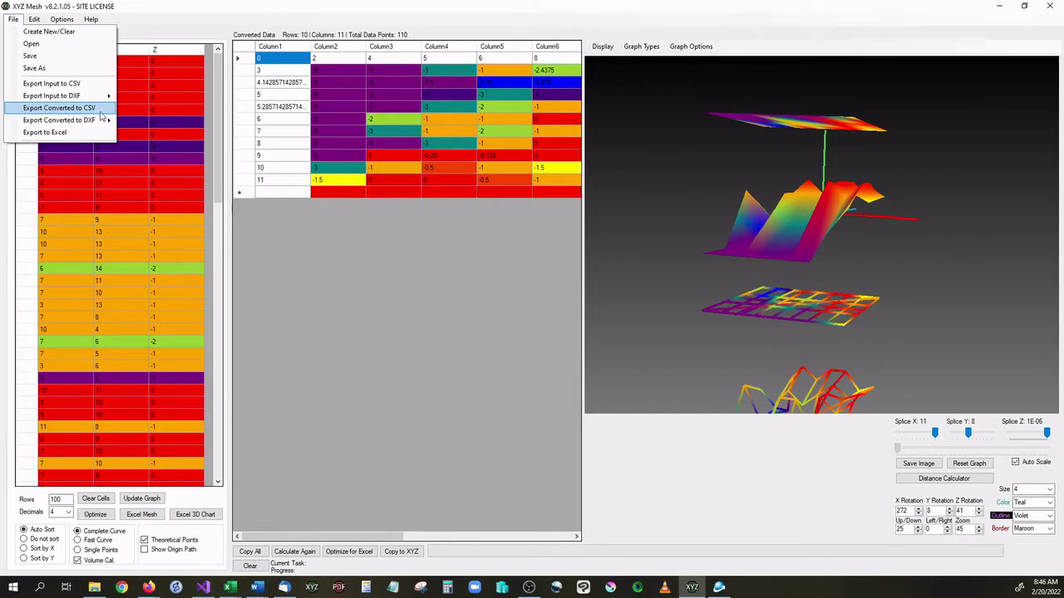
left_click(101, 116)
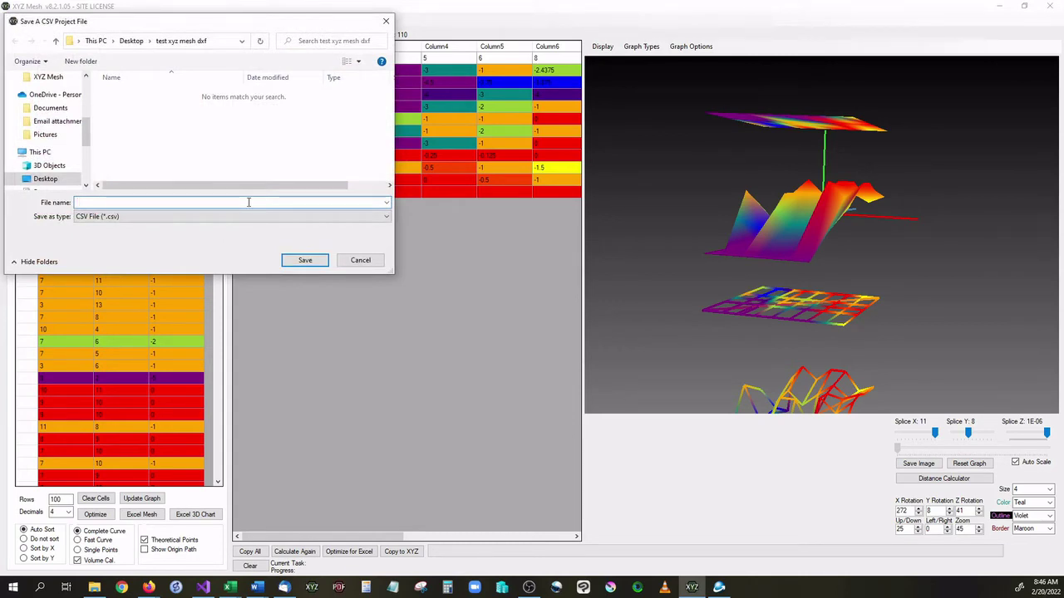
type("sample converted csv")
key("Return")
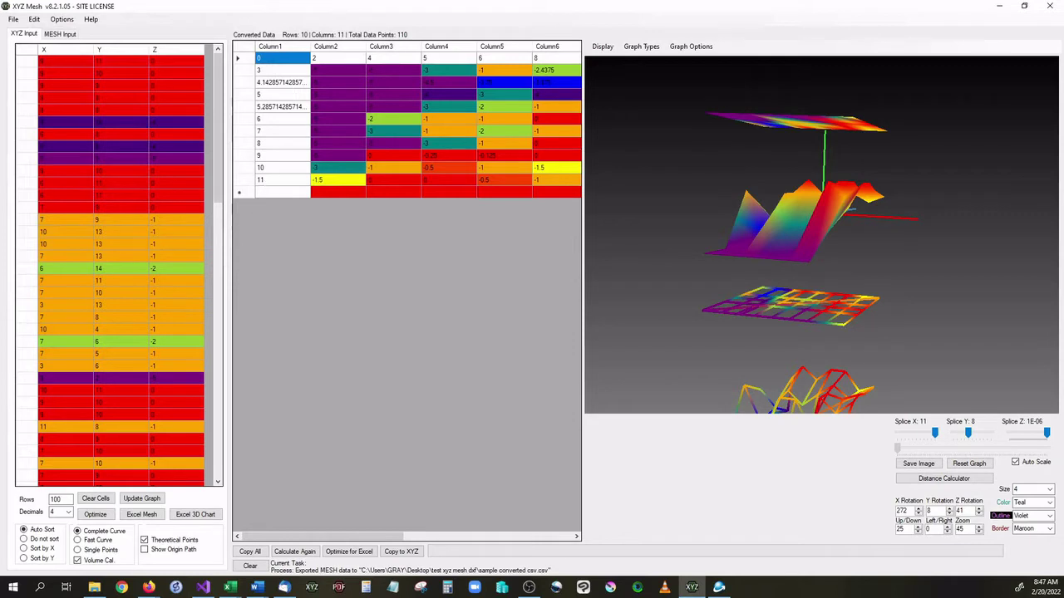
Open sample converted csv.csv from the test xyz mesh dxf folder in Notepad, widen it to examine the columns, and close it
key("alt+Tab")
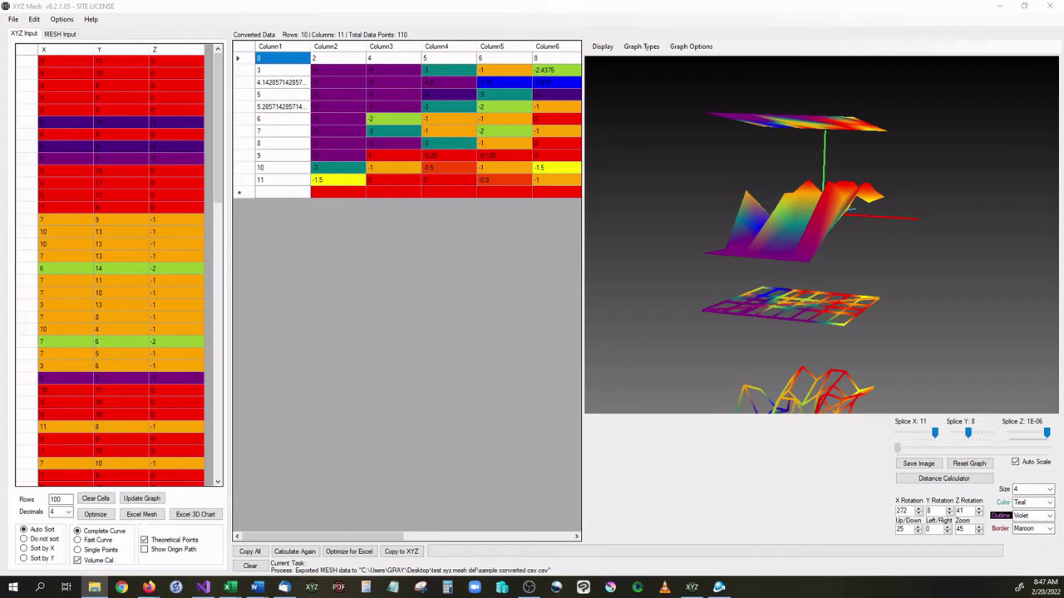
left_click_drag(1063, 268, 584, 74)
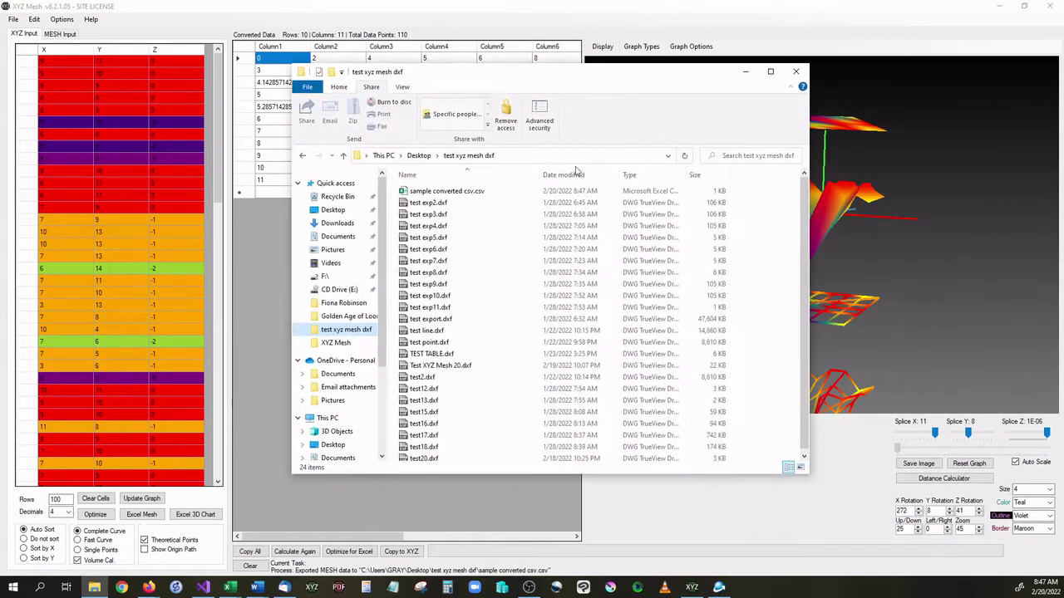
left_click(463, 194)
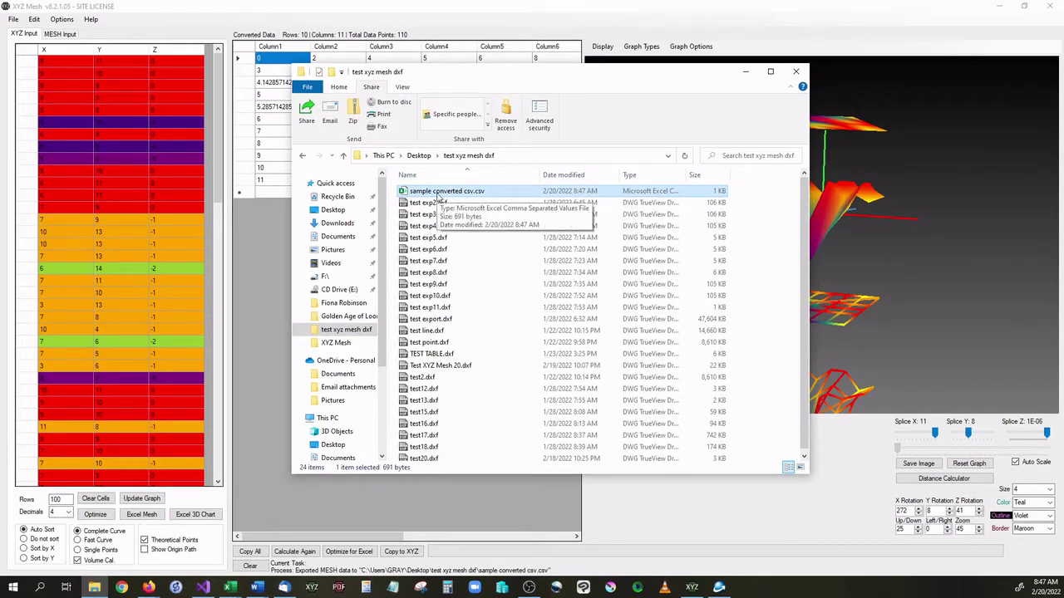
right_click(438, 197)
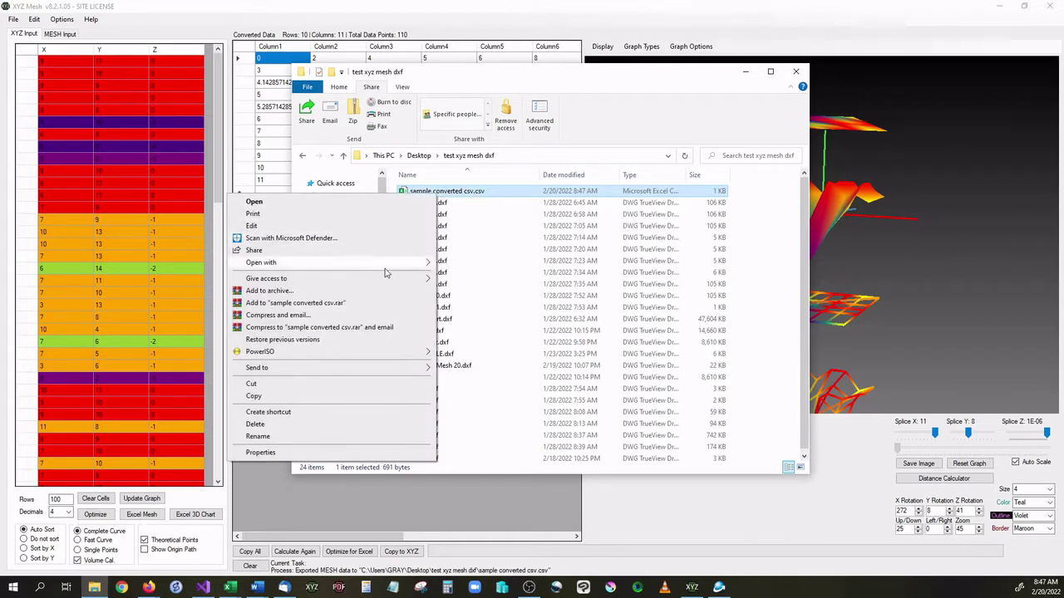
mouse_move(420, 262)
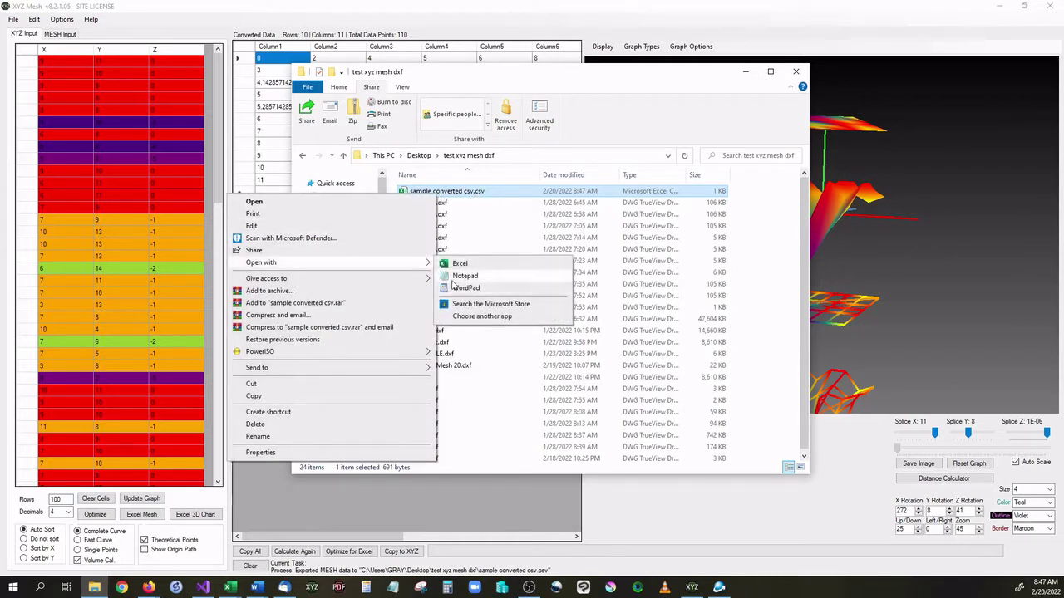
left_click(457, 287)
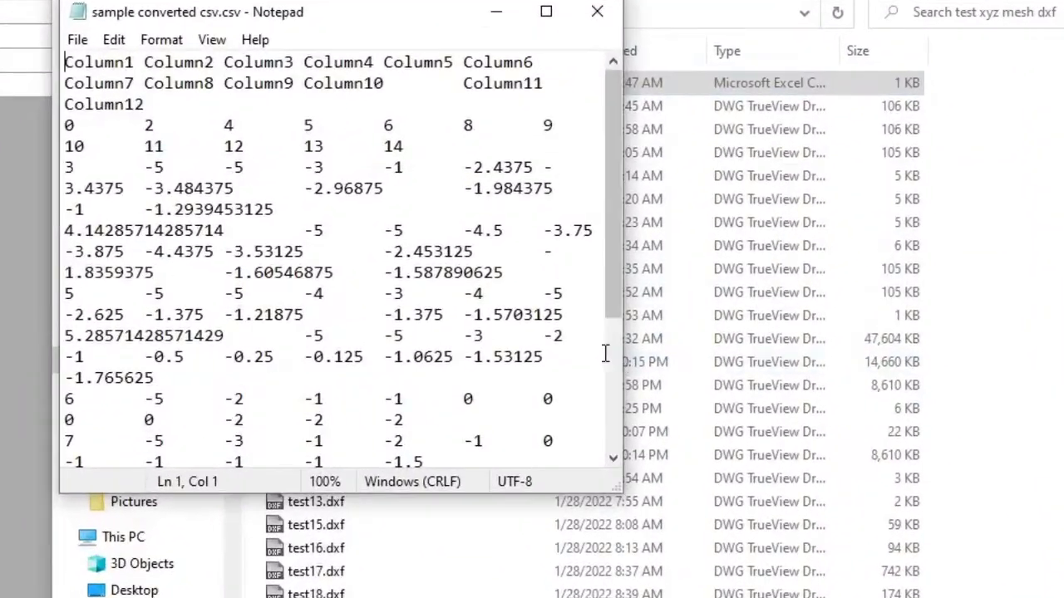
left_click_drag(622, 359, 1063, 359)
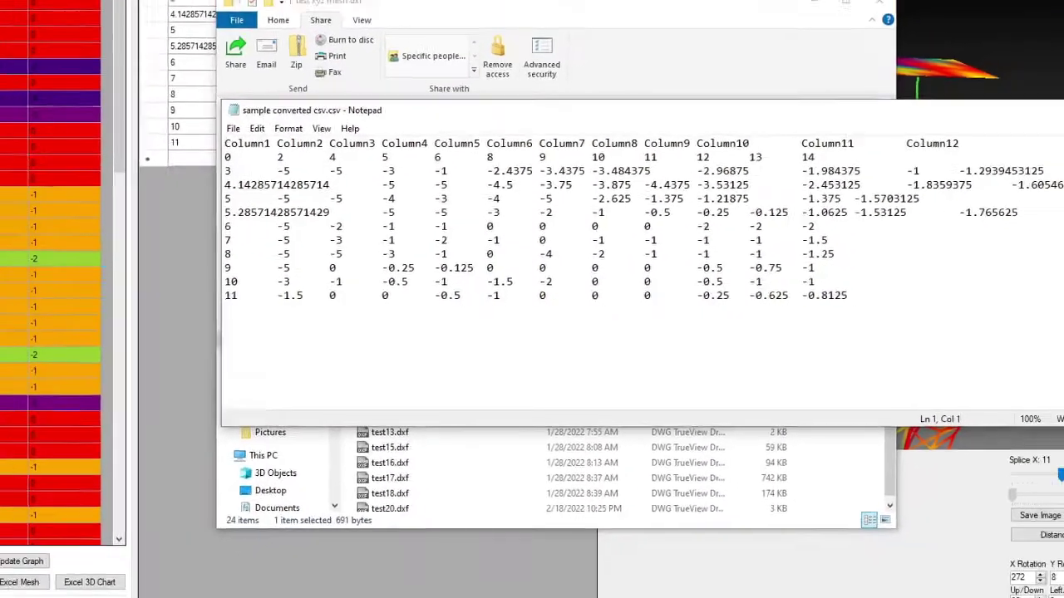
left_click(990, 147)
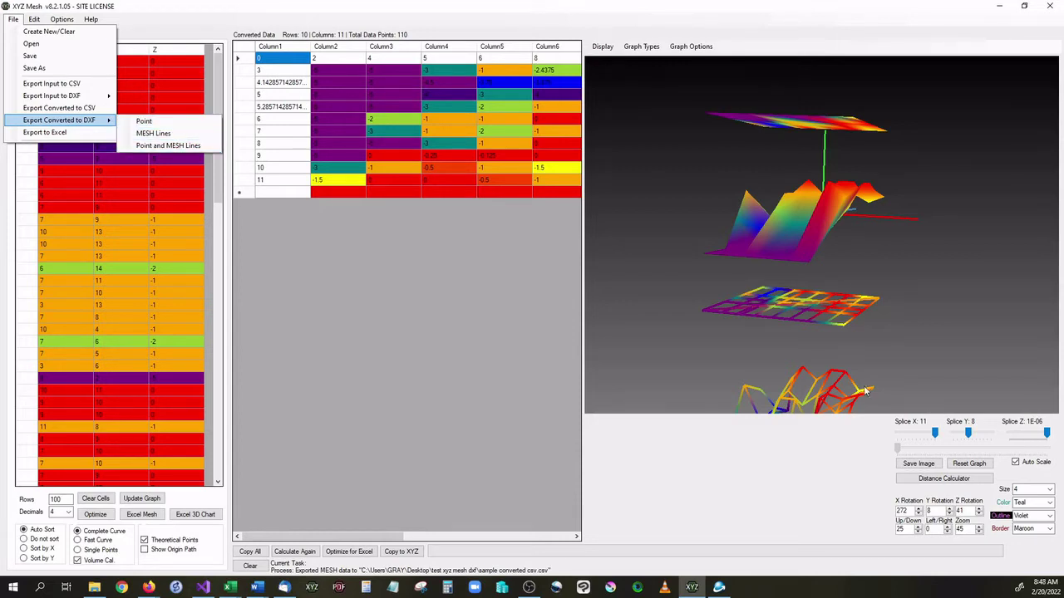
Export the converted data to DXF as points and mesh lines
left_click(834, 359)
middle_click_drag(833, 359, 834, 179)
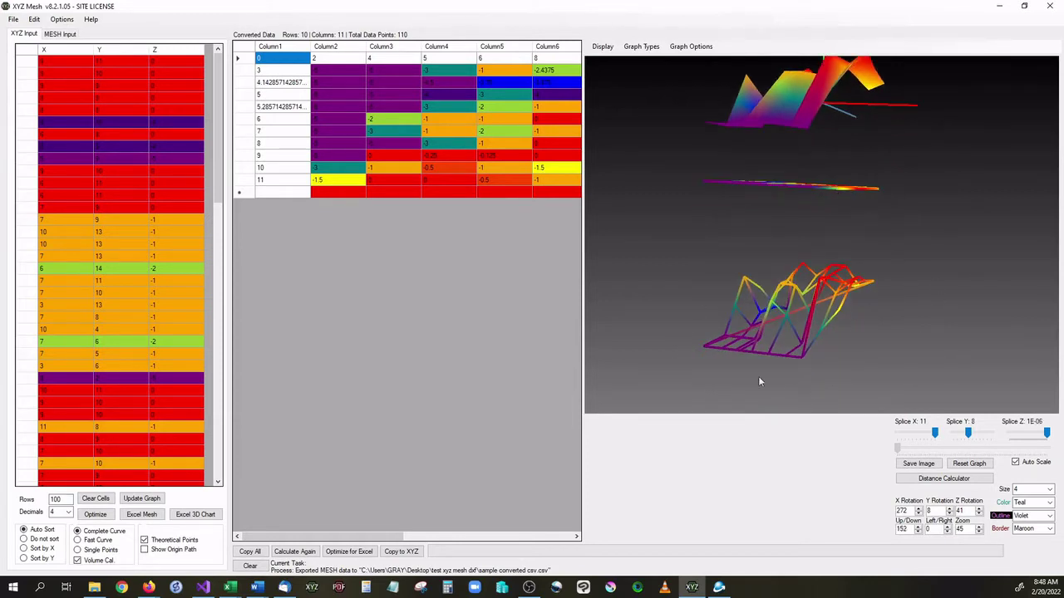
left_click(12, 19)
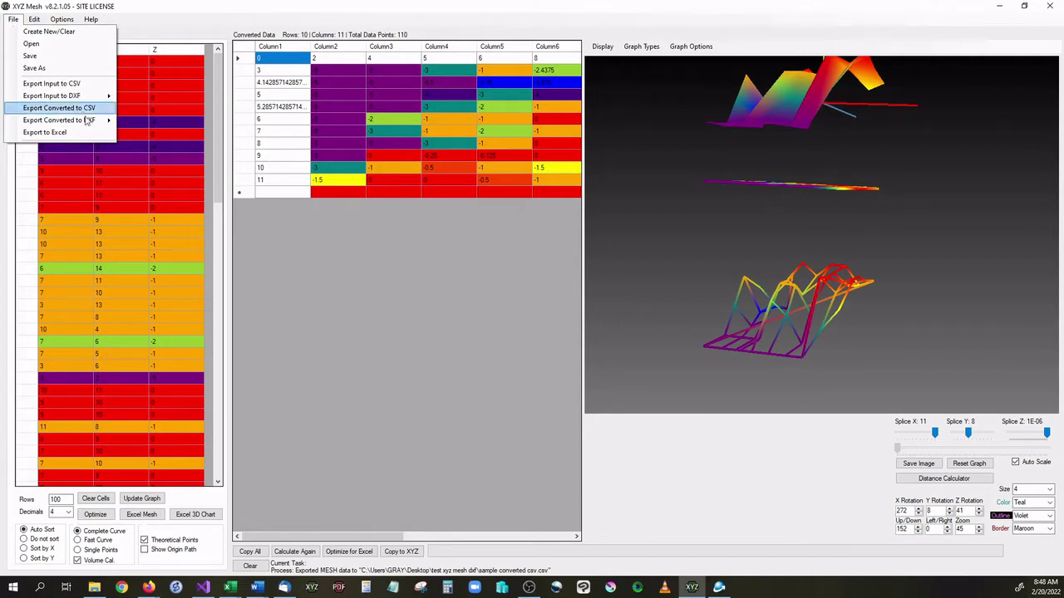
mouse_move(94, 123)
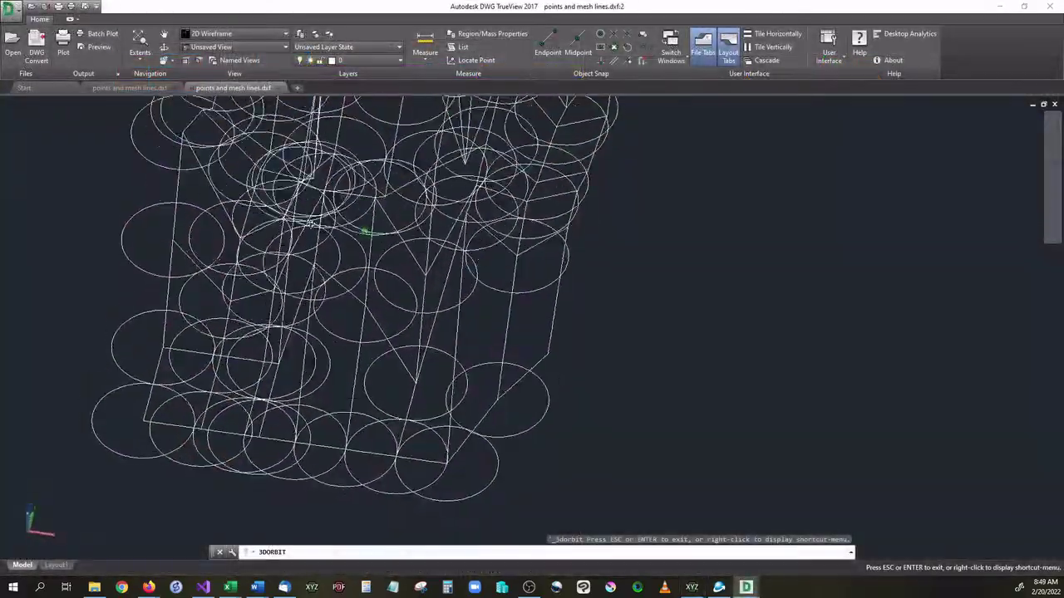
Examine points and mesh lines.dxf in DWG TrueView from different 3-D angles
left_click_drag(349, 249, 301, 228)
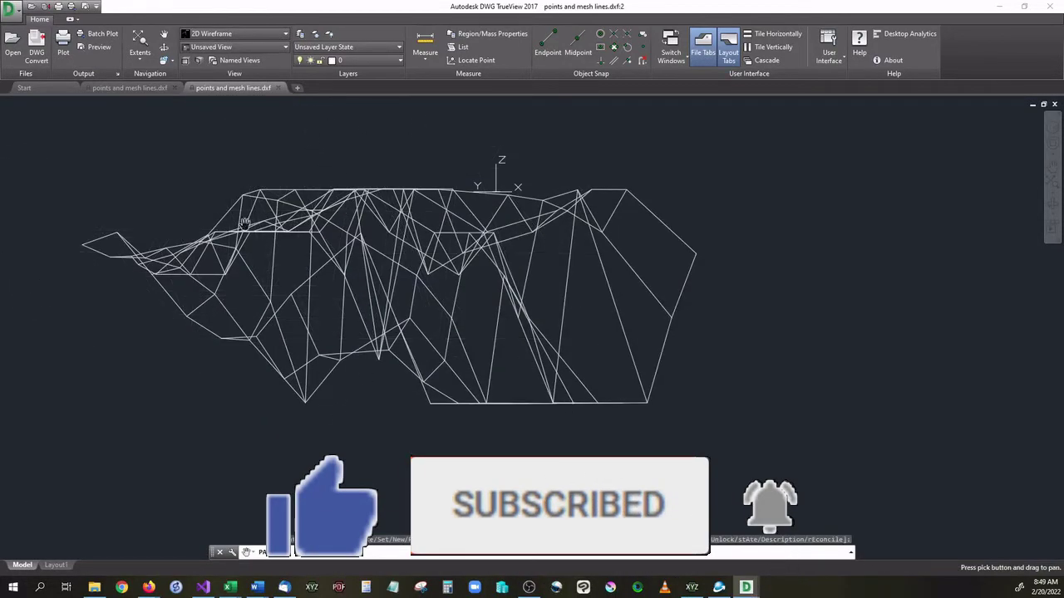
left_click(164, 47)
left_click_drag(376, 402, 283, 441)
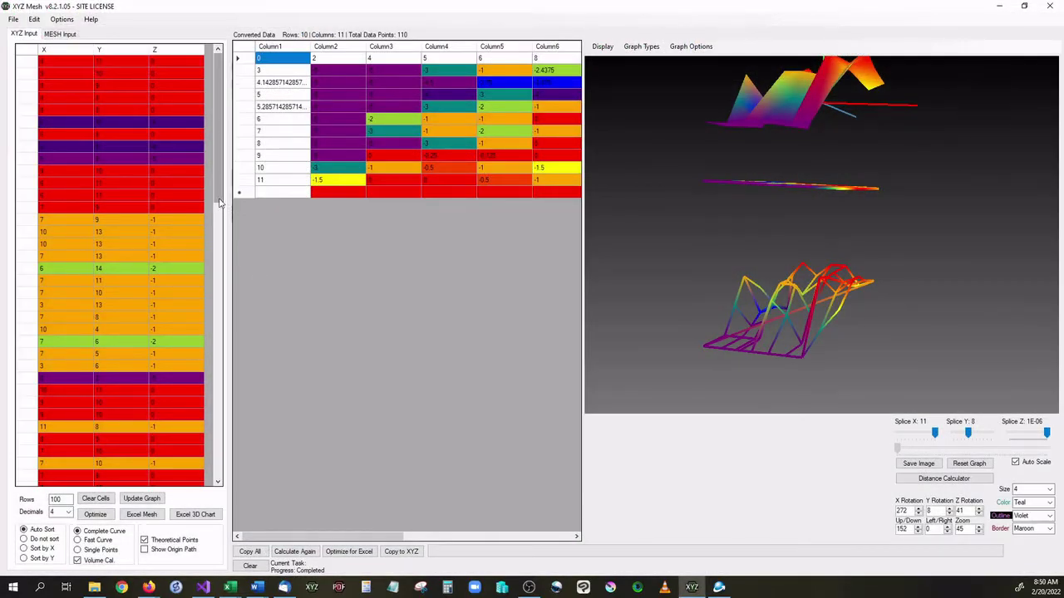
Review the XYZ input data in XYZ Mesh and export it to Excel as a 3D Scatter chart with the converted data included
scroll(223, 241, "down", 6)
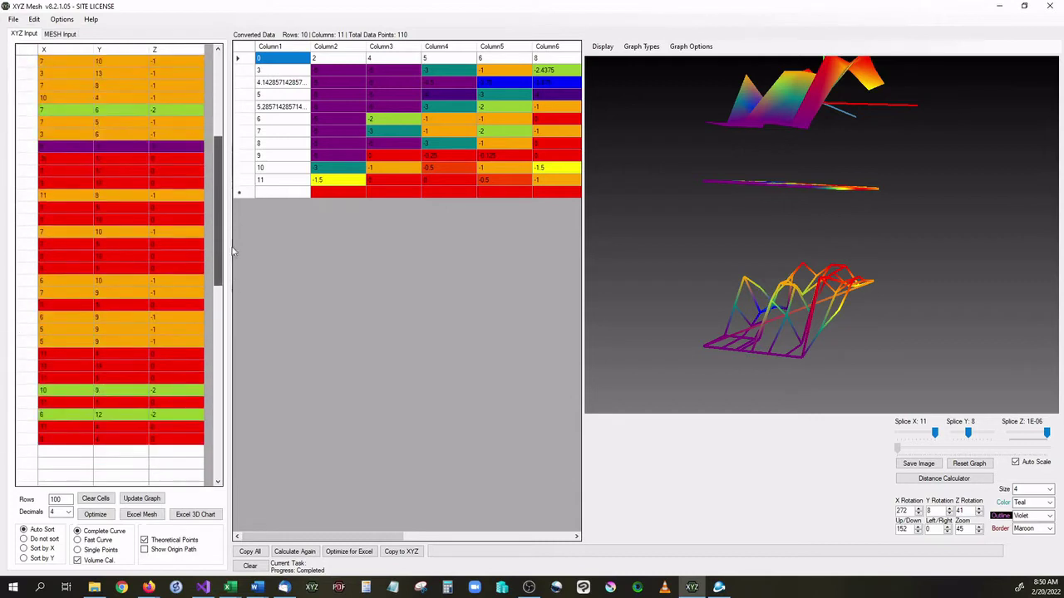
scroll(186, 238, "up", 6)
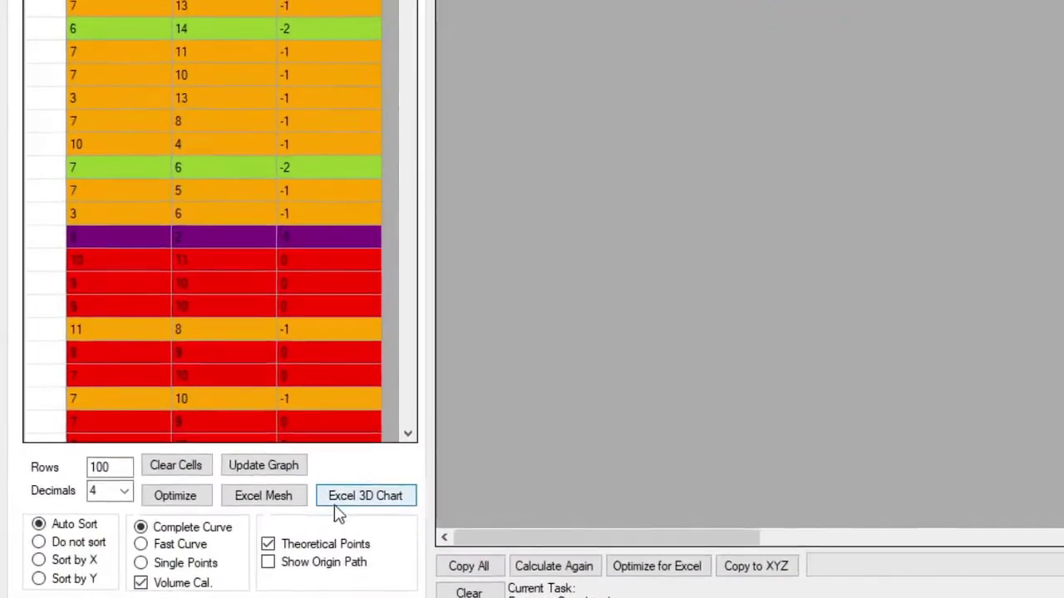
left_click(408, 499)
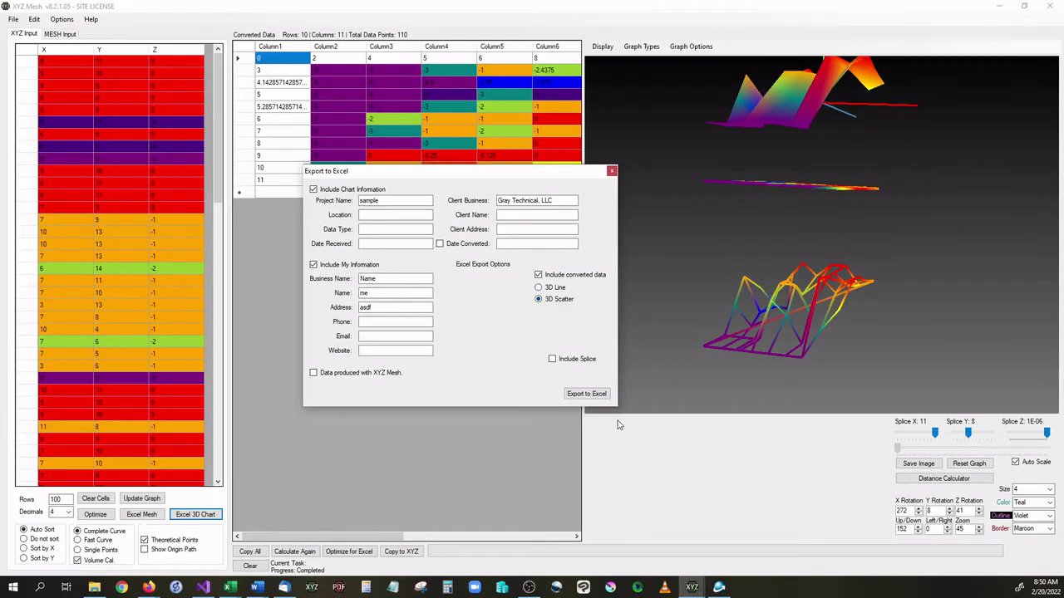
left_click(583, 394)
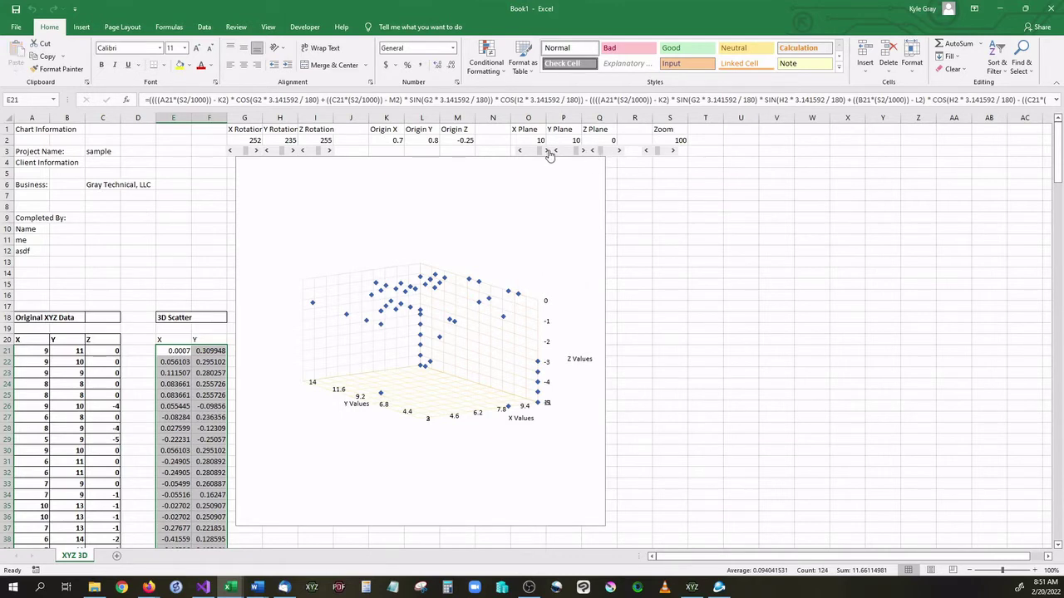
Try the scatter chart's X plane at 7 and Y plane at 8, restoring each to 10
left_click(520, 151)
left_click(521, 151)
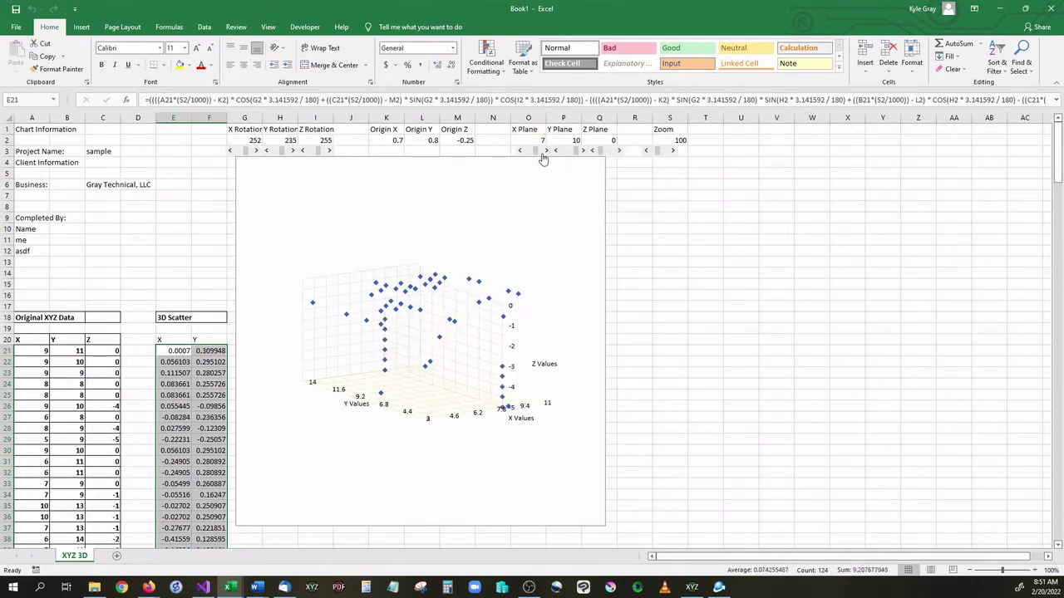
left_click(546, 151)
left_click(546, 150)
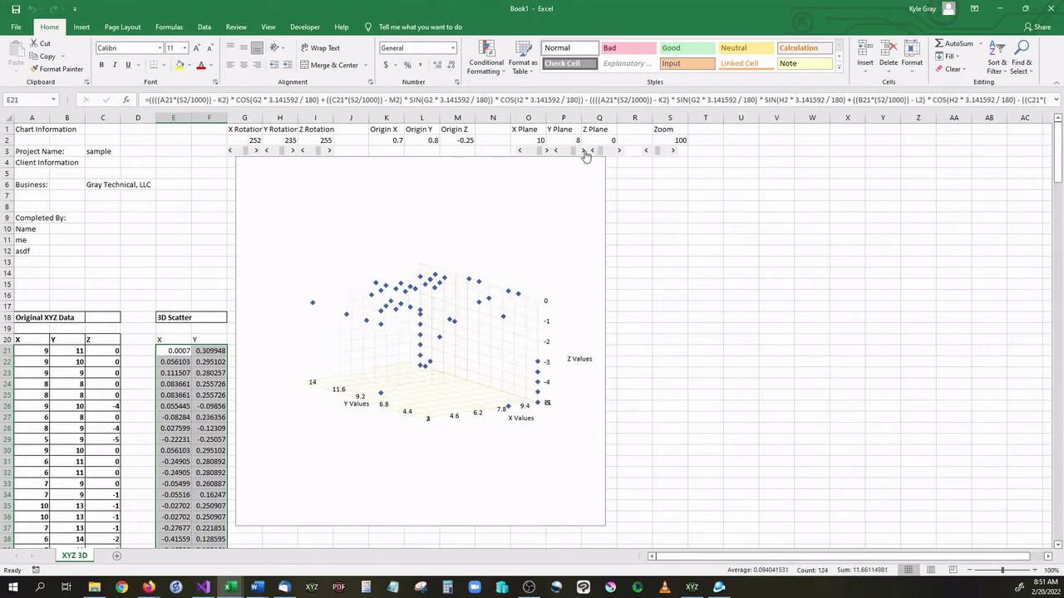
Increase the scatter chart's zoom to 106
left_click(672, 151)
left_click(671, 152)
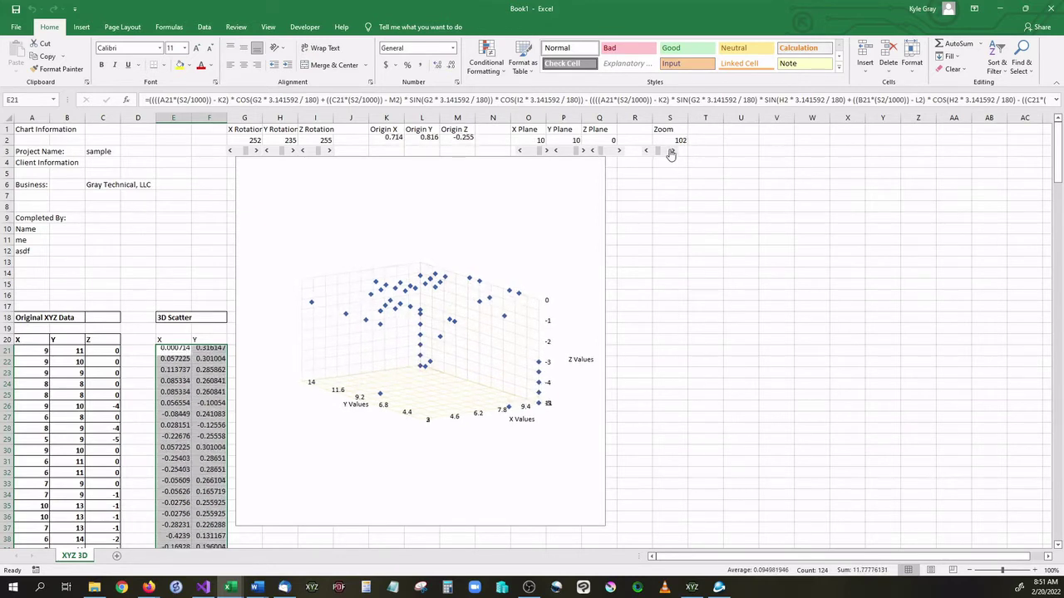
left_click(672, 152)
left_click(672, 152)
left_click(671, 151)
left_click(671, 151)
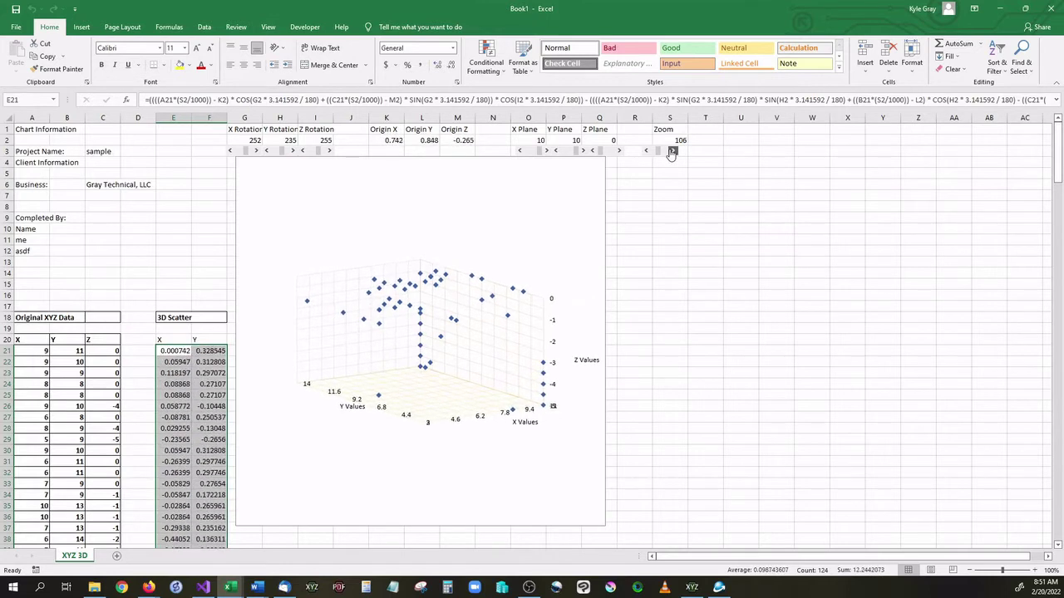
Try raising the chart's Z plane and return it to 0
left_click(618, 151)
left_click(618, 150)
left_click(619, 150)
left_click(618, 150)
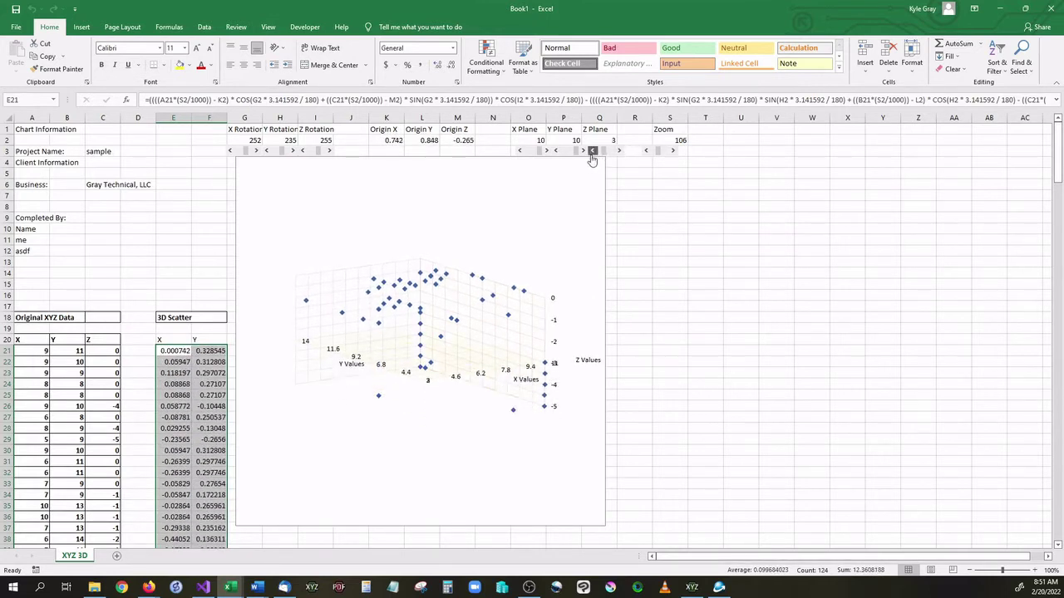
left_click(591, 151)
left_click(592, 151)
left_click(592, 151)
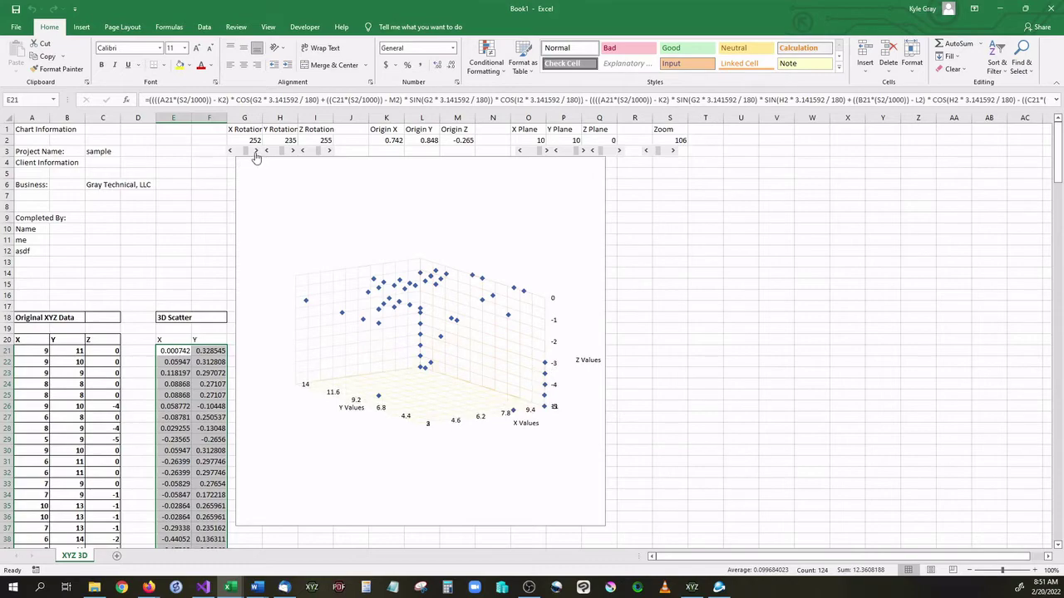
Raise the scatter chart's X rotation to 259 and reduce it again by a few degrees
left_click(256, 151)
left_click(256, 151)
left_click(256, 151)
left_click(256, 151)
left_click(256, 151)
left_click(256, 151)
left_click(256, 151)
left_click(230, 157)
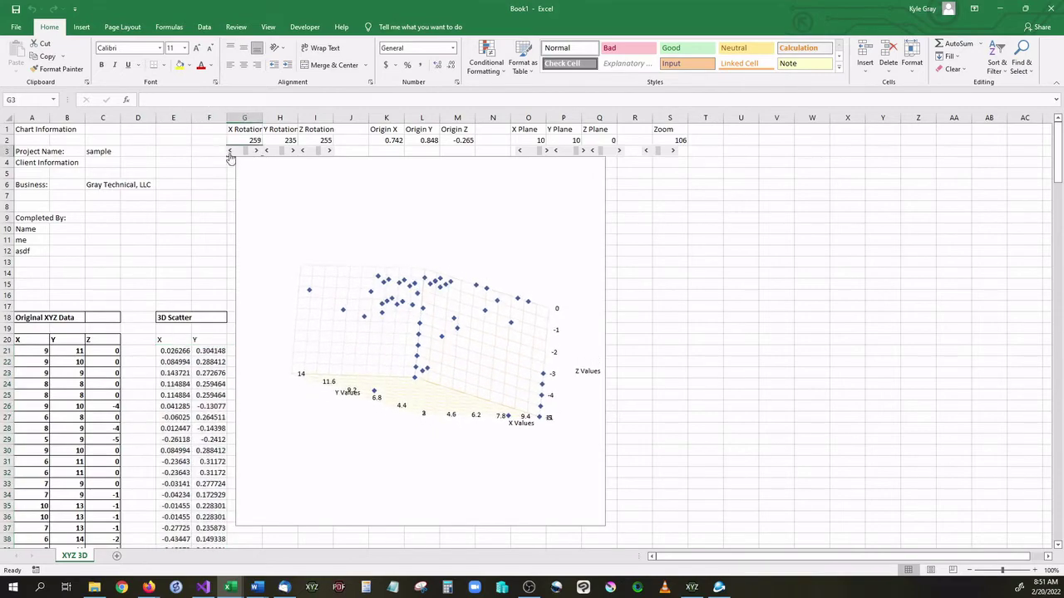
left_click(230, 151)
left_click(230, 151)
left_click(230, 151)
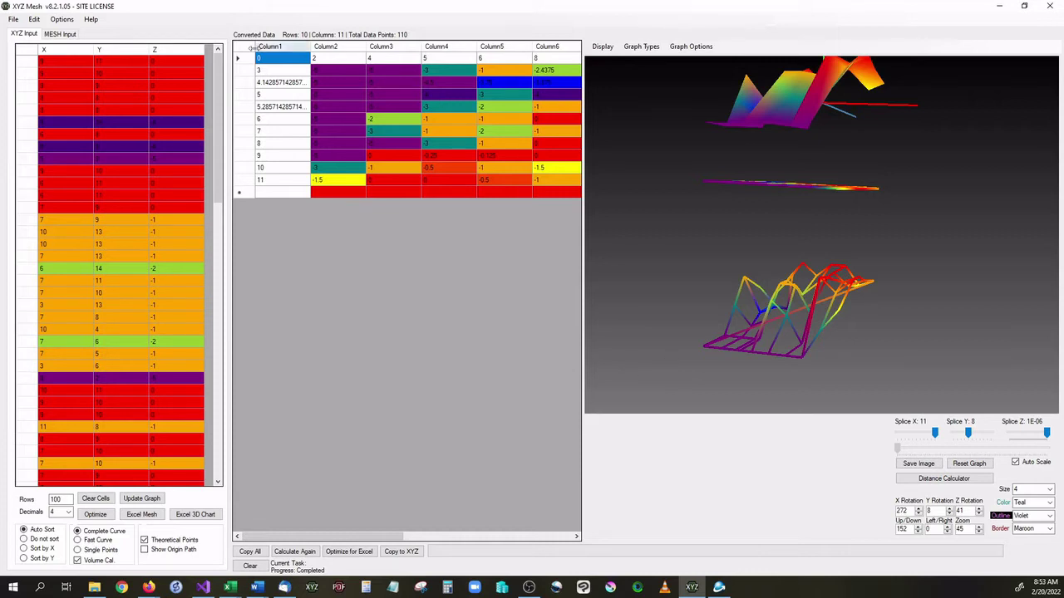
Start saving the project under a new name as an XYZ Mesh File (*.xyzm) in the test xyz mesh dxf folder
left_click(15, 21)
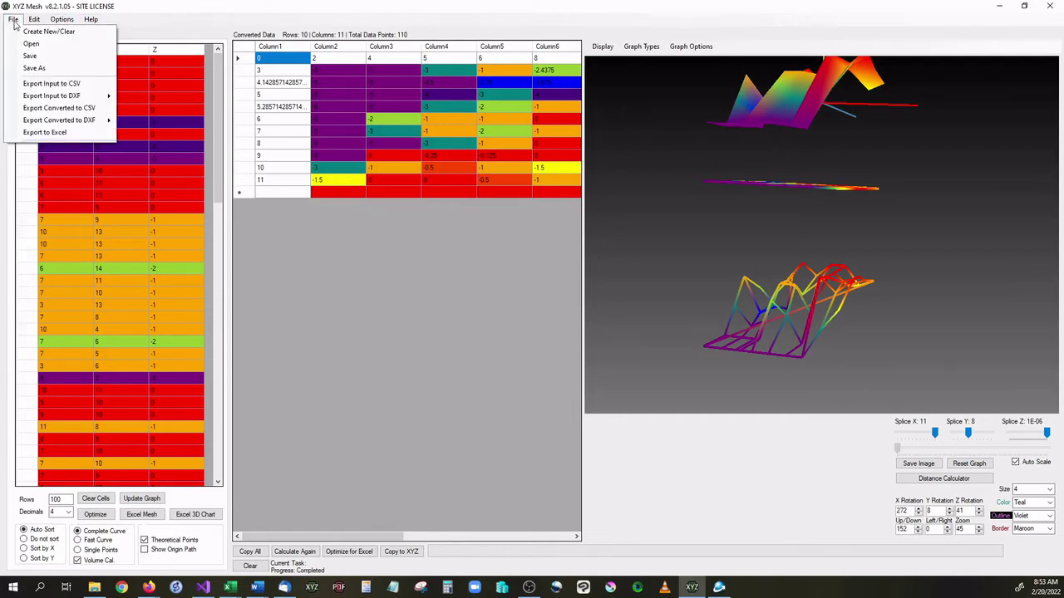
left_click(44, 73)
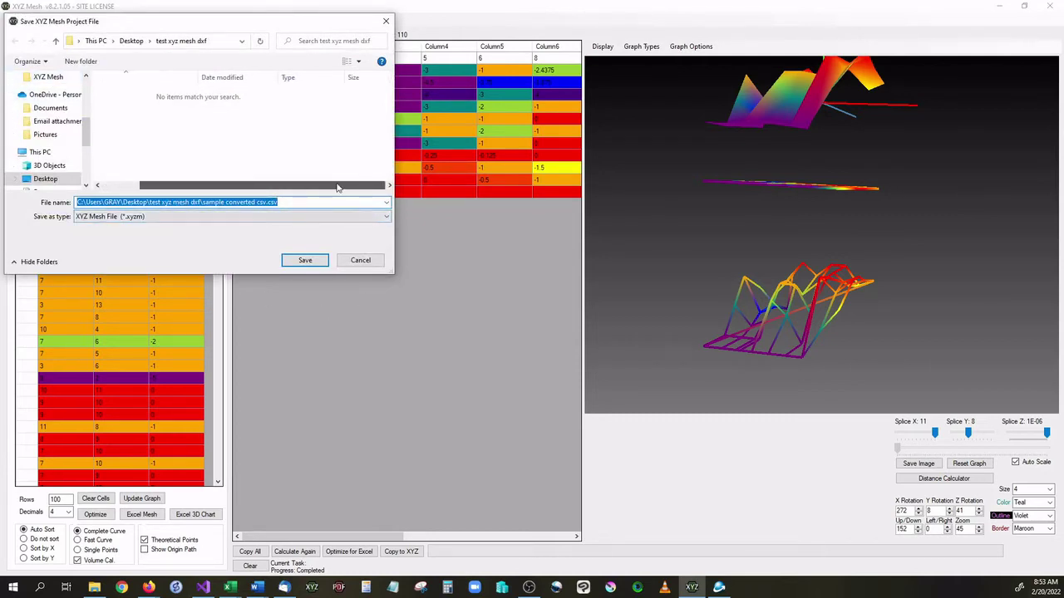
left_click(204, 216)
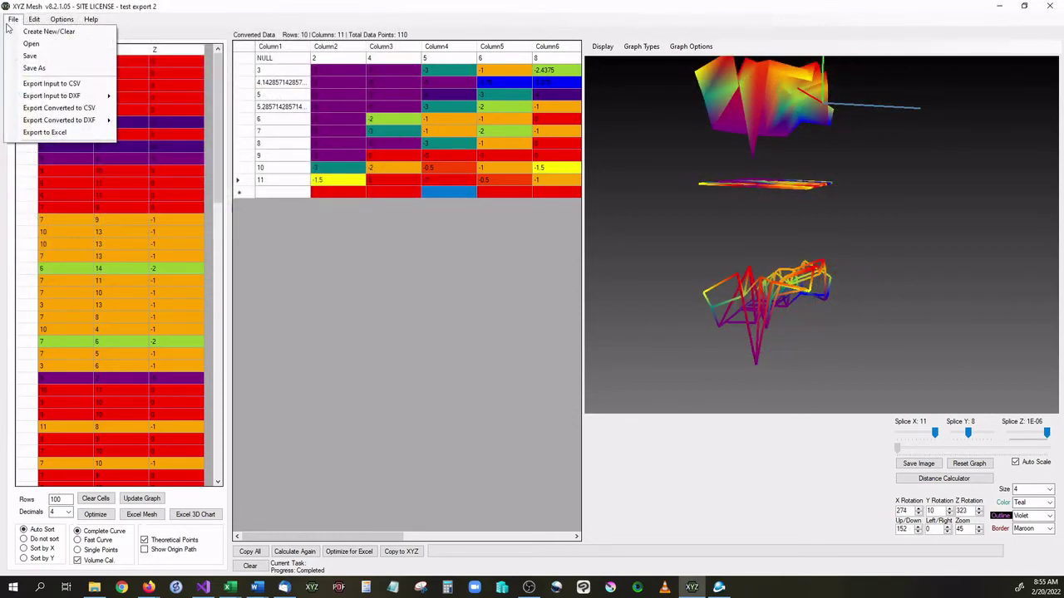
Open the Compare MESH window and place it over the converted data table
left_click(13, 19)
left_click(35, 19)
mouse_move(49, 23)
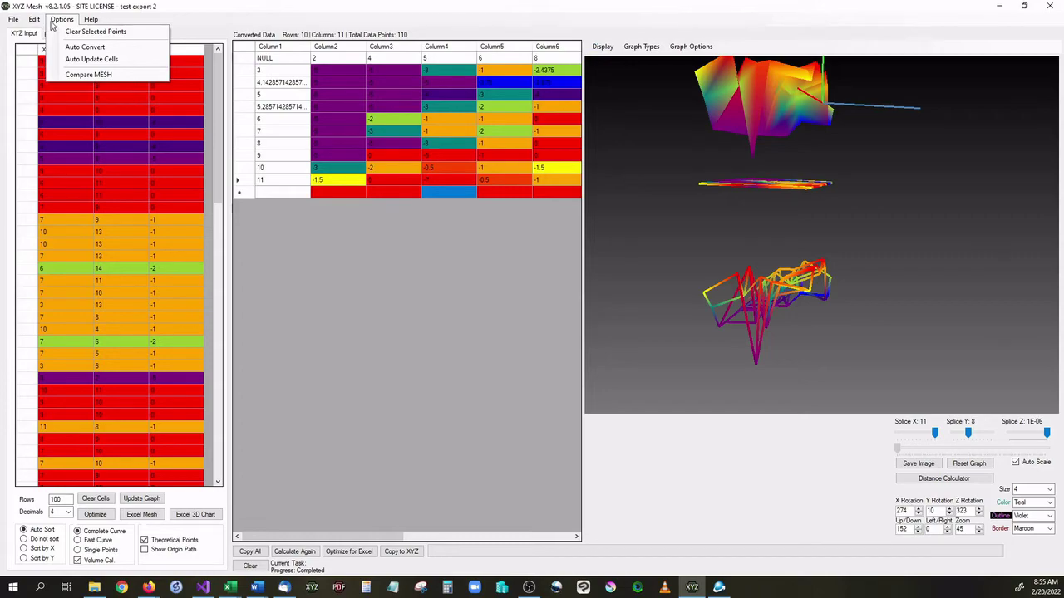
left_click(90, 77)
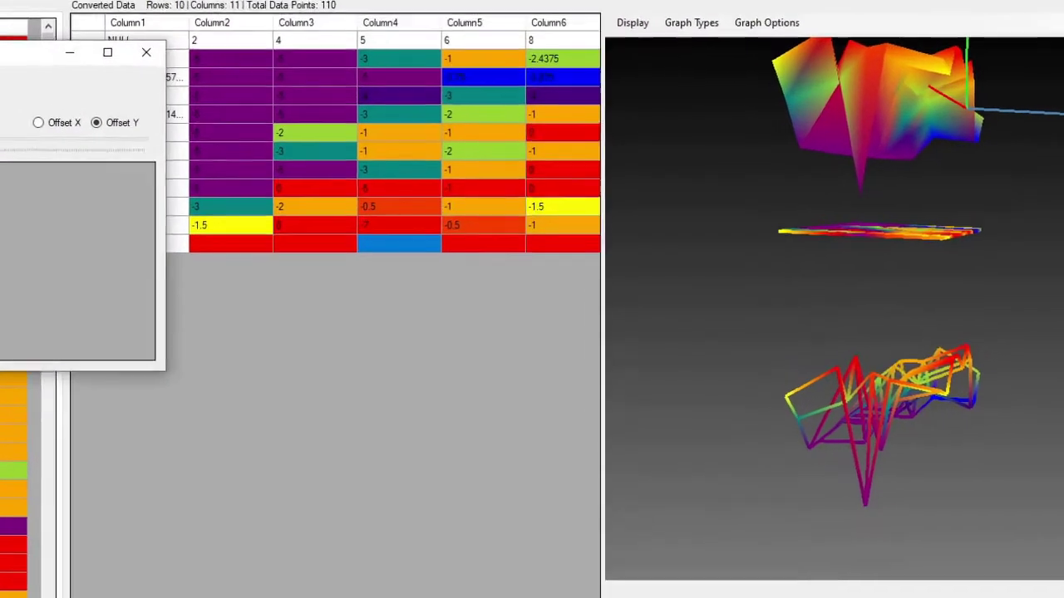
left_click_drag(2, 53, 202, 60)
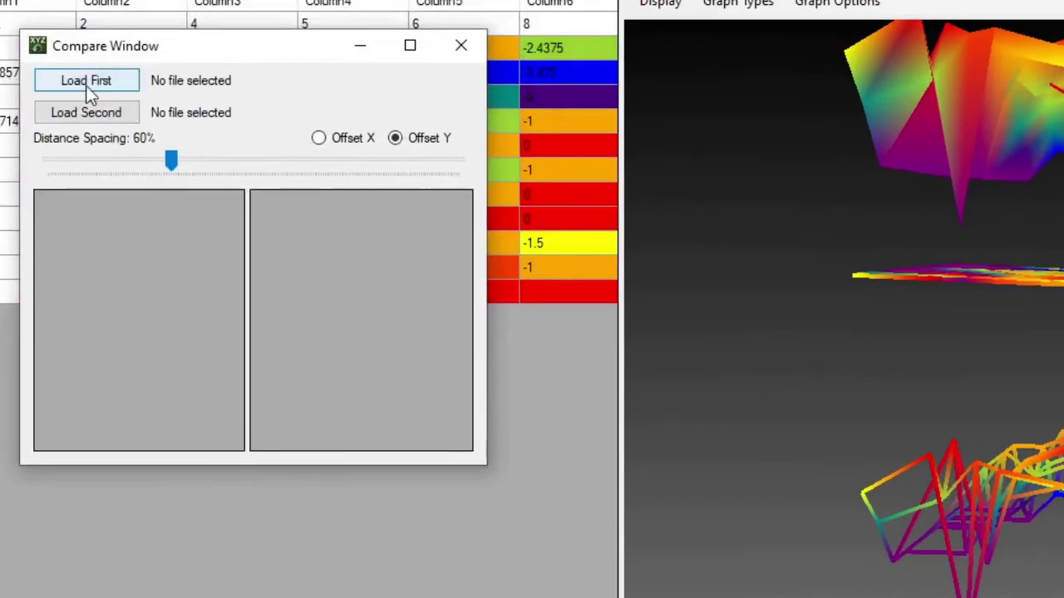
Load test export 1.xyzm as the first comparison file and test export 2.xyzm as the second
left_click(88, 83)
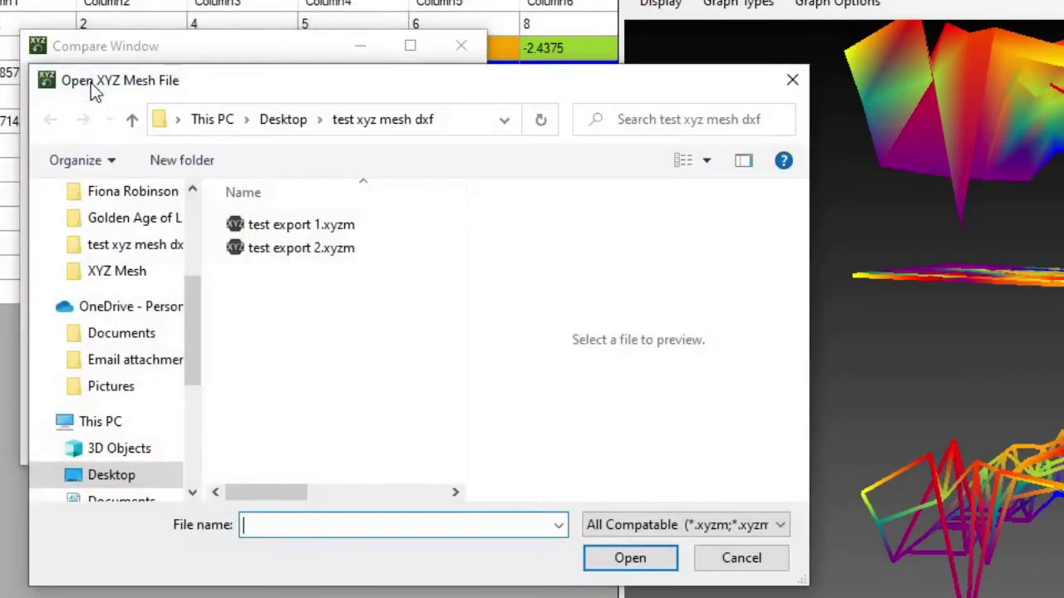
left_click(326, 227)
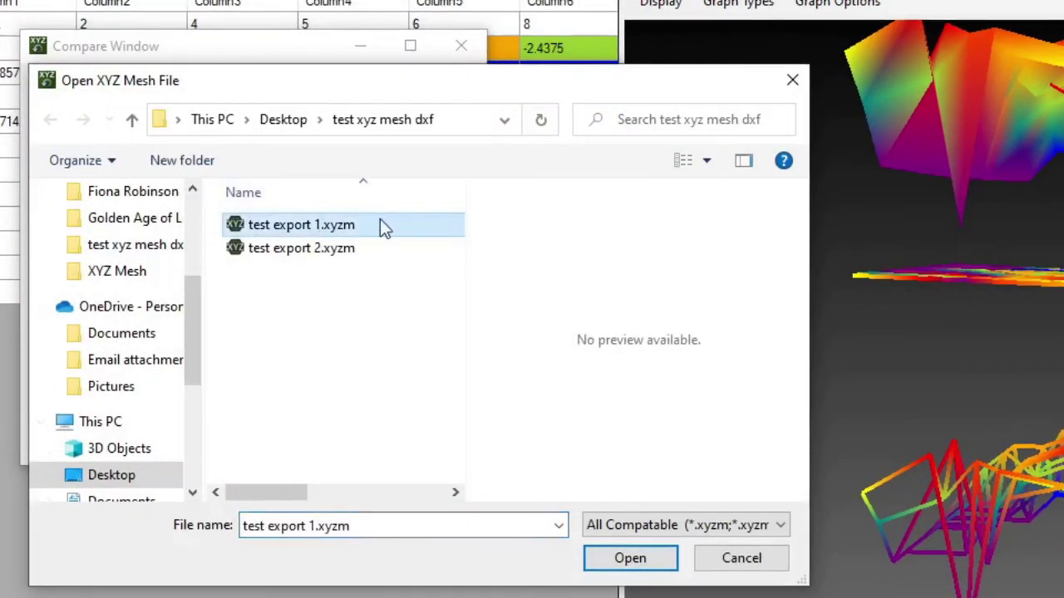
left_click(640, 565)
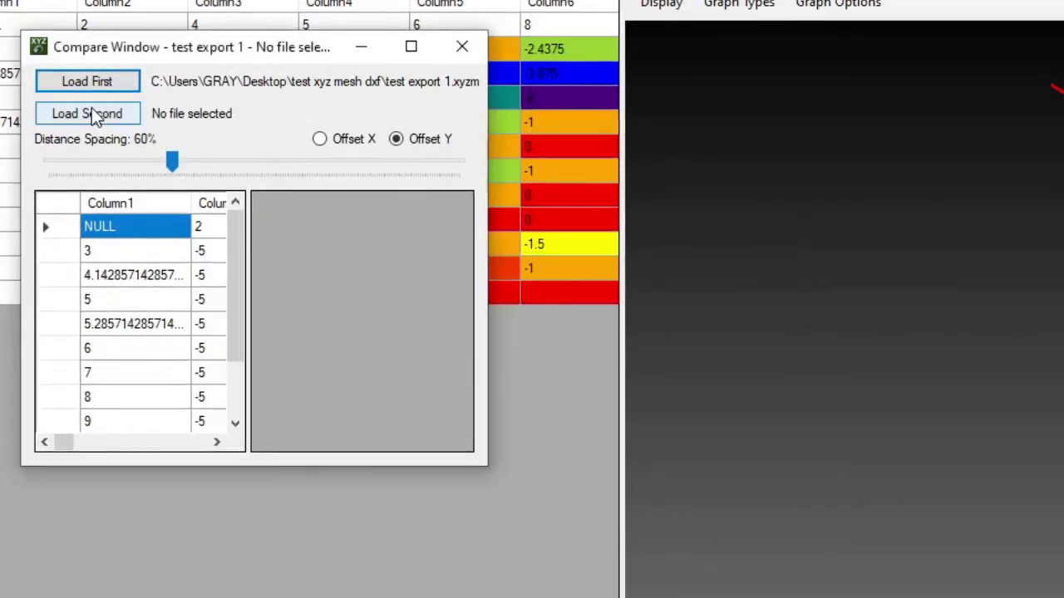
left_click(91, 113)
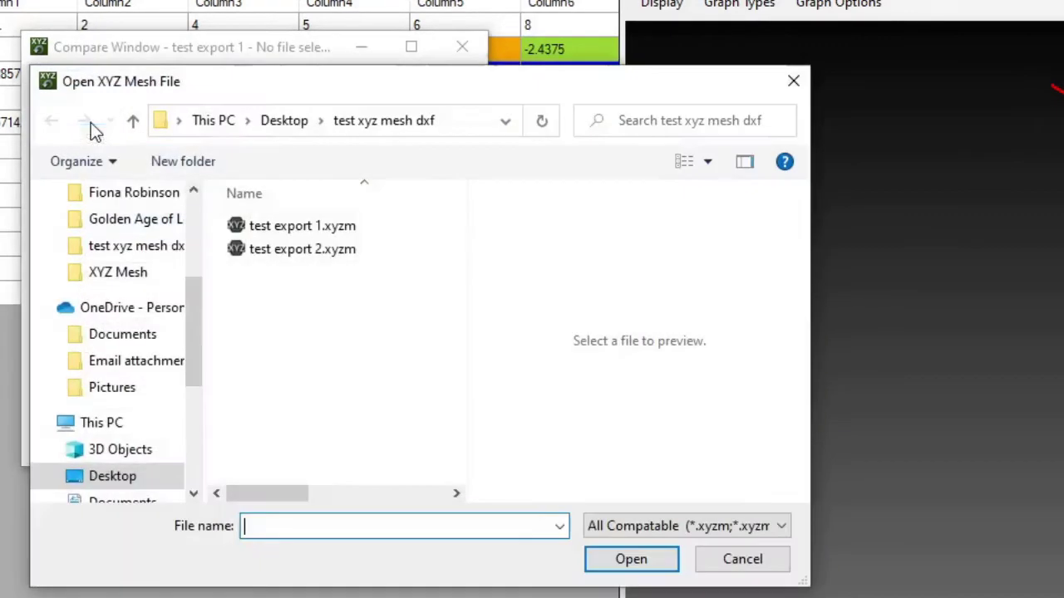
left_click(237, 249)
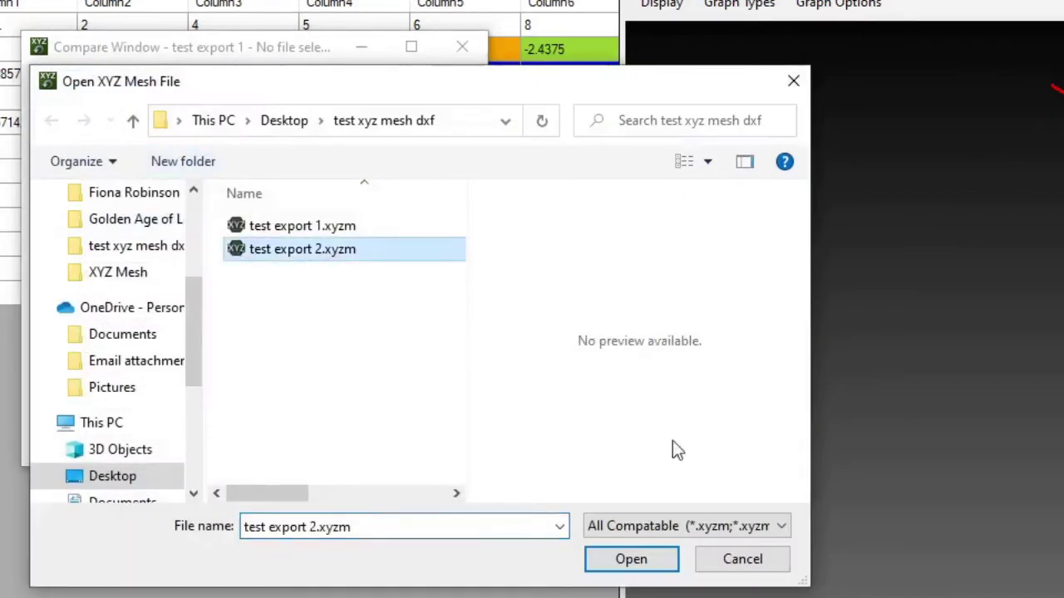
left_click(665, 565)
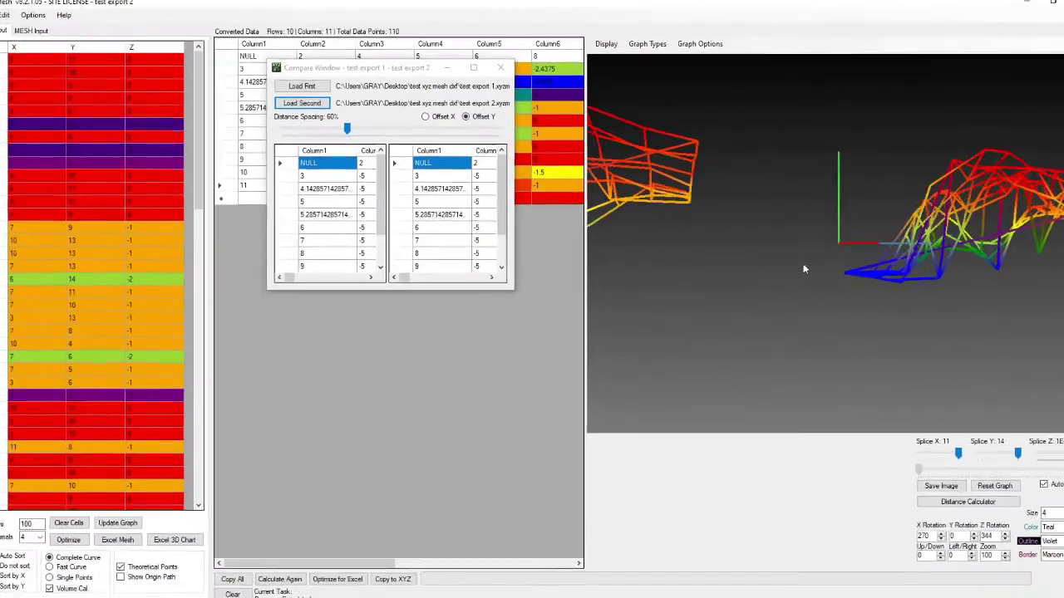
Inspect the two compared meshes from several angles and set their distance spacing to 39%
left_click_drag(804, 268, 808, 253)
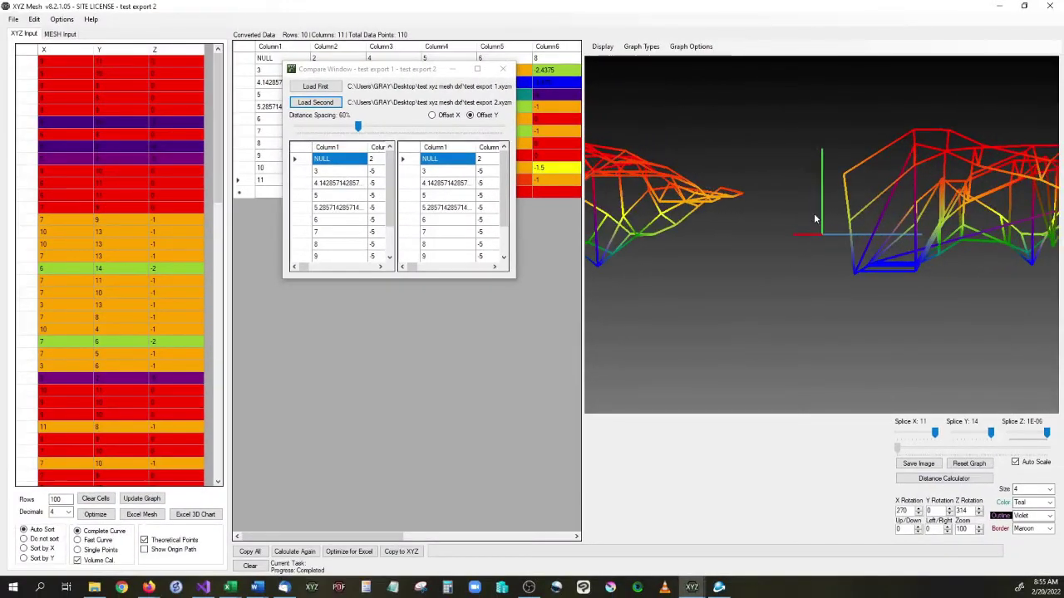
scroll(838, 237, "down", 3)
scroll(818, 231, "down", 5)
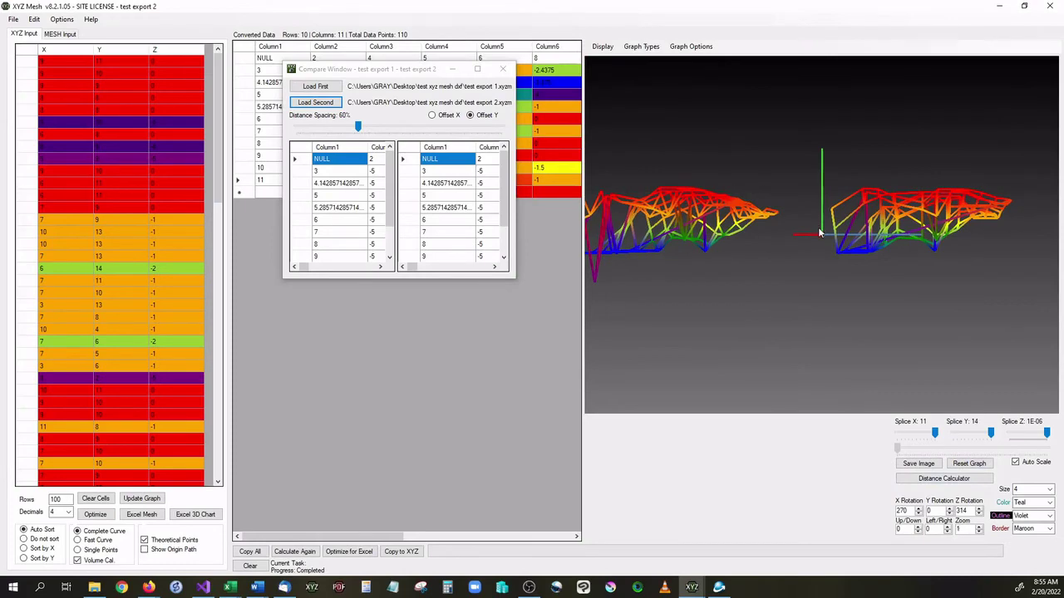
left_click_drag(763, 252, 842, 278)
scroll(816, 253, "up", 5)
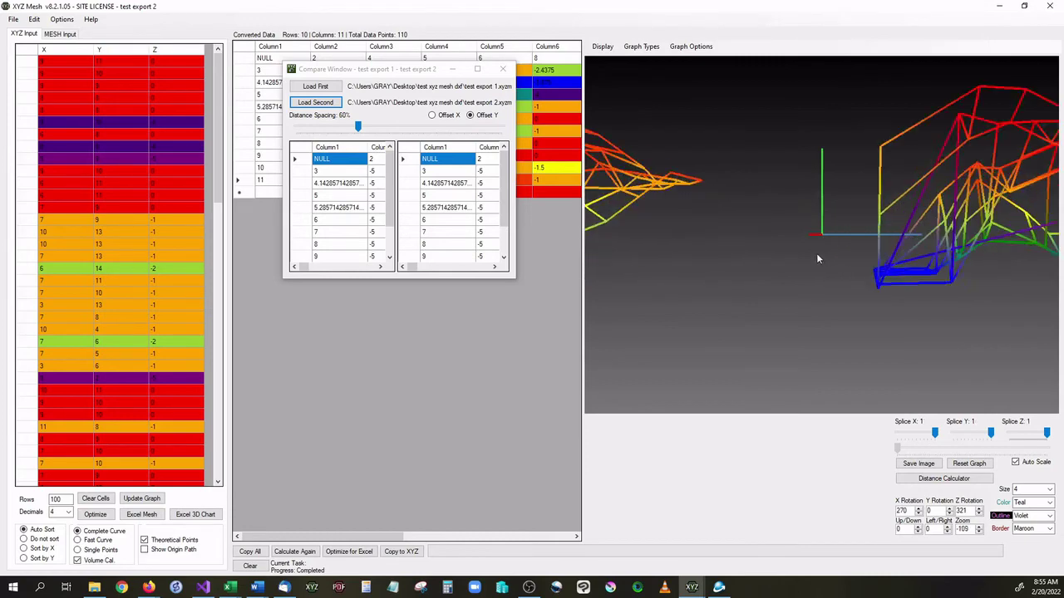
scroll(815, 250, "down", 5)
left_click_drag(357, 129, 336, 139)
Try the Surface and Points graph types on the compared meshes and restore the Mesh type
left_click(723, 53)
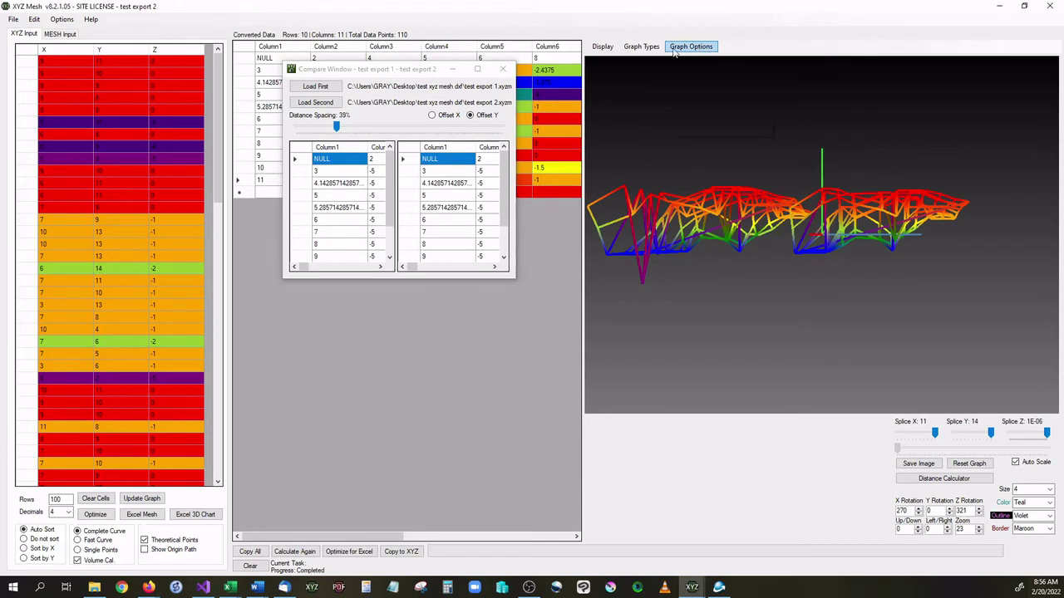
left_click(641, 47)
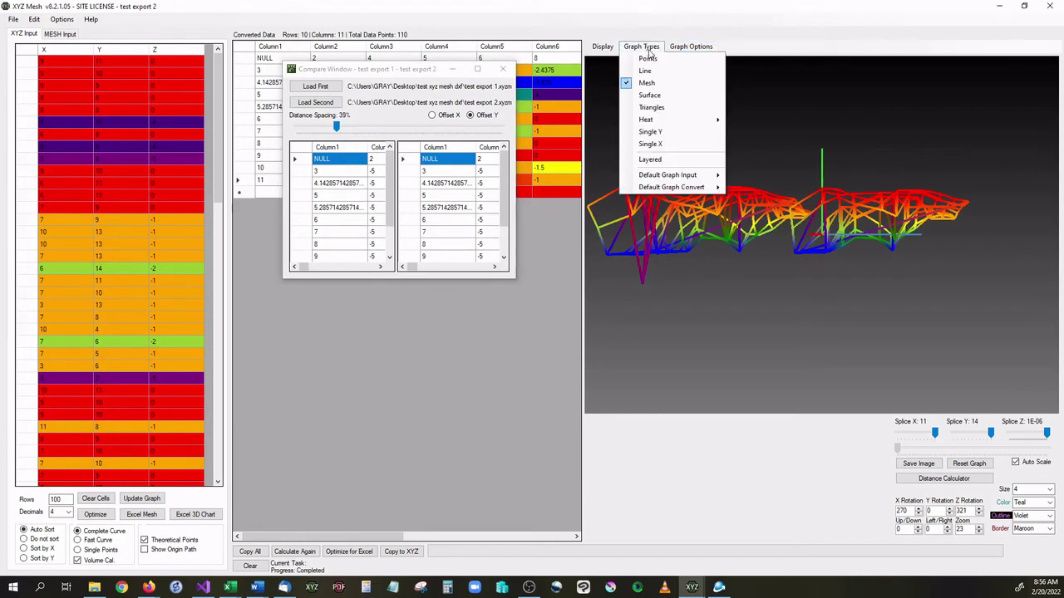
left_click(649, 95)
left_click(645, 47)
left_click(647, 58)
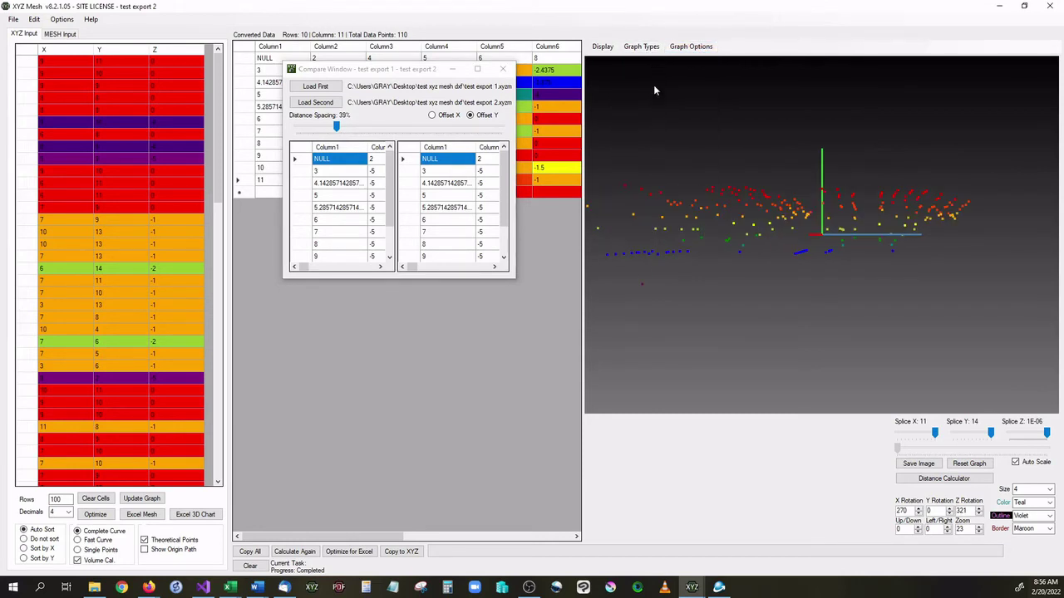
left_click(640, 47)
left_click(649, 82)
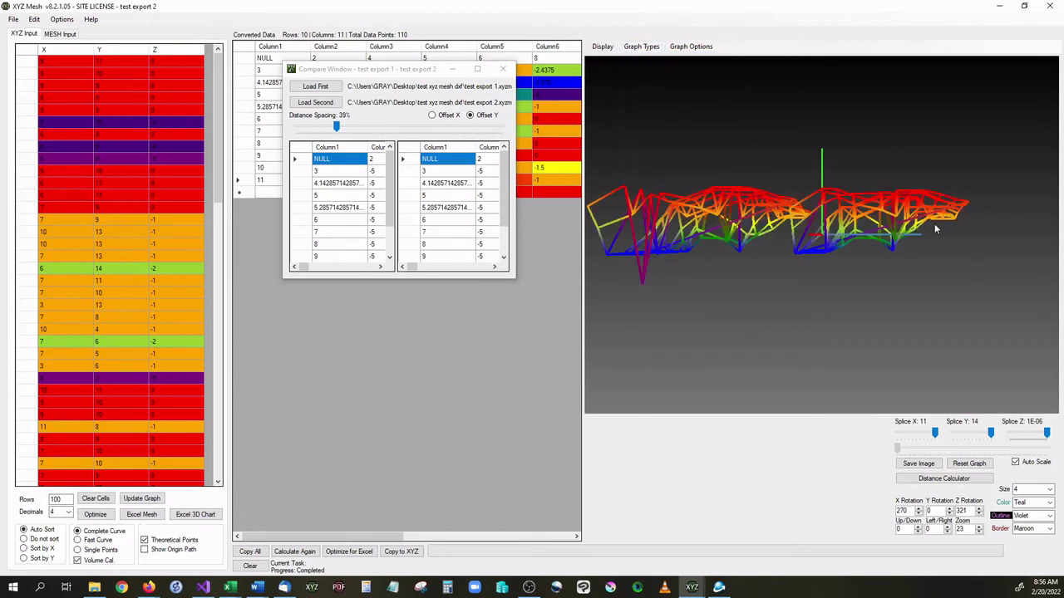
Increase the distance spacing between the compared meshes, offset them along X, and view them from another angle
left_click_drag(337, 126, 360, 127)
left_click(448, 117)
left_click_drag(697, 266, 946, 283)
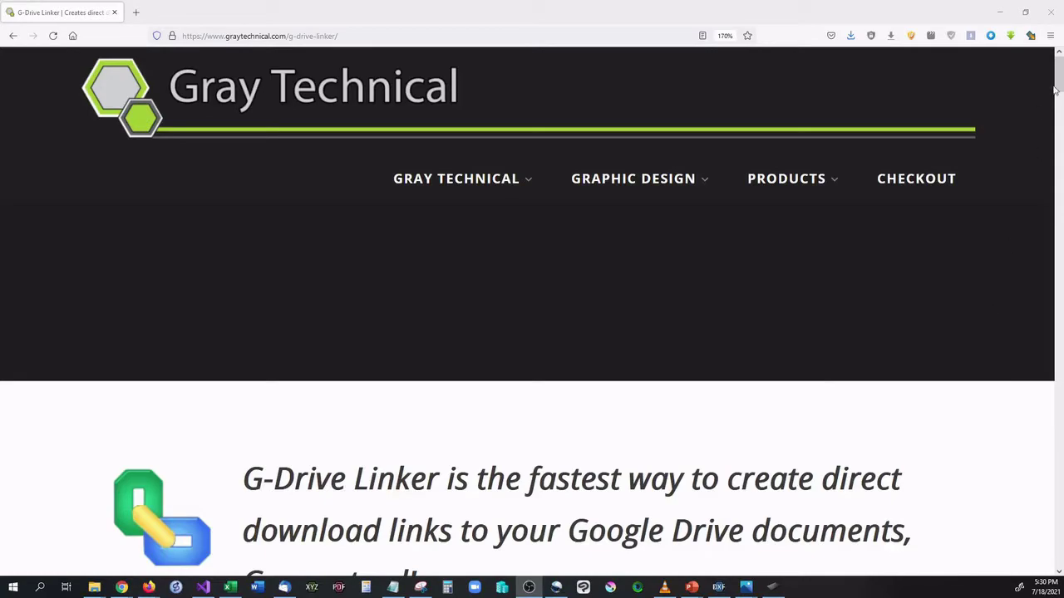
In the web browser, read the TECH NEWS for YOU quote on the G-Drive Linker page and look through its linked article
scroll(243, 168, "down", 10)
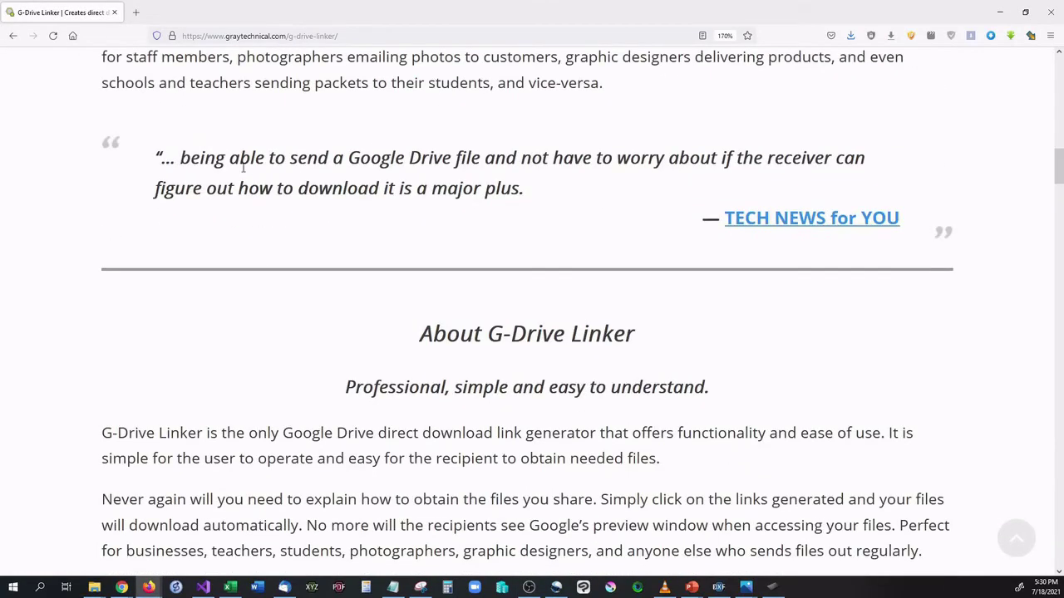
left_click_drag(158, 158, 921, 218)
left_click(806, 221)
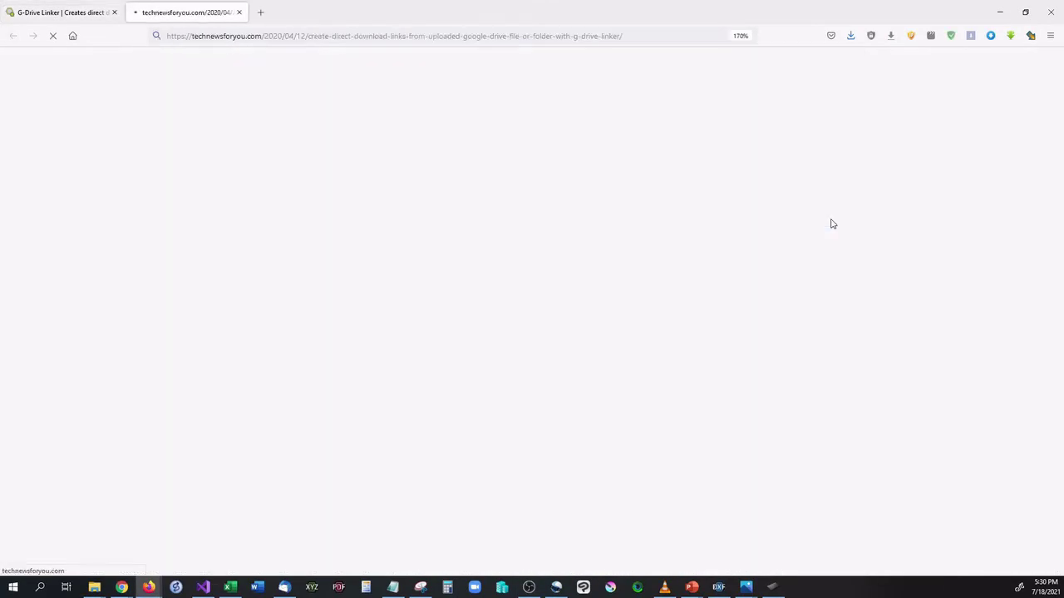
scroll(449, 423, "down", 15)
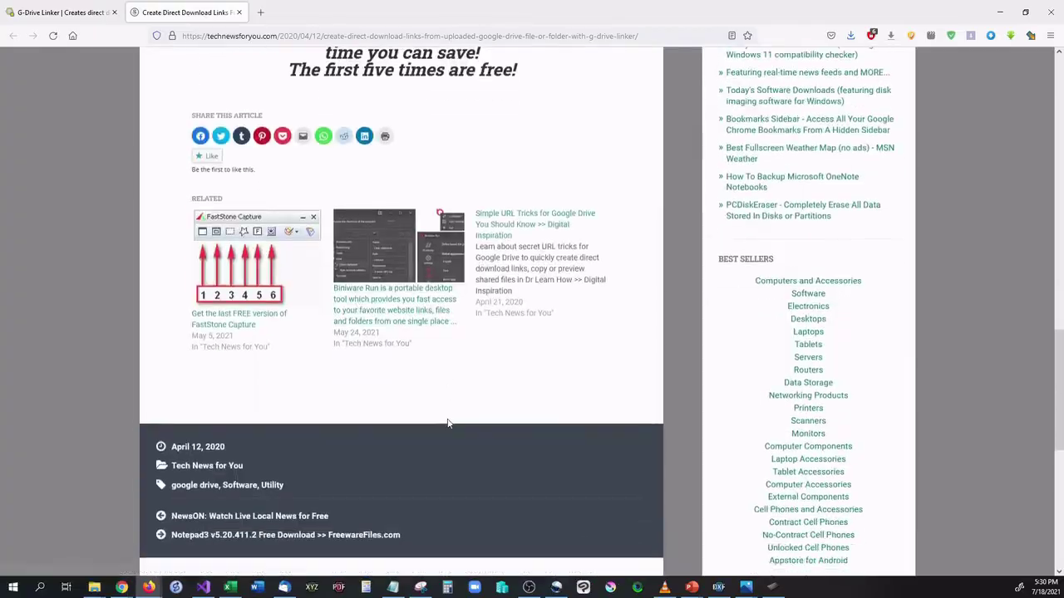
scroll(448, 423, "up", 20)
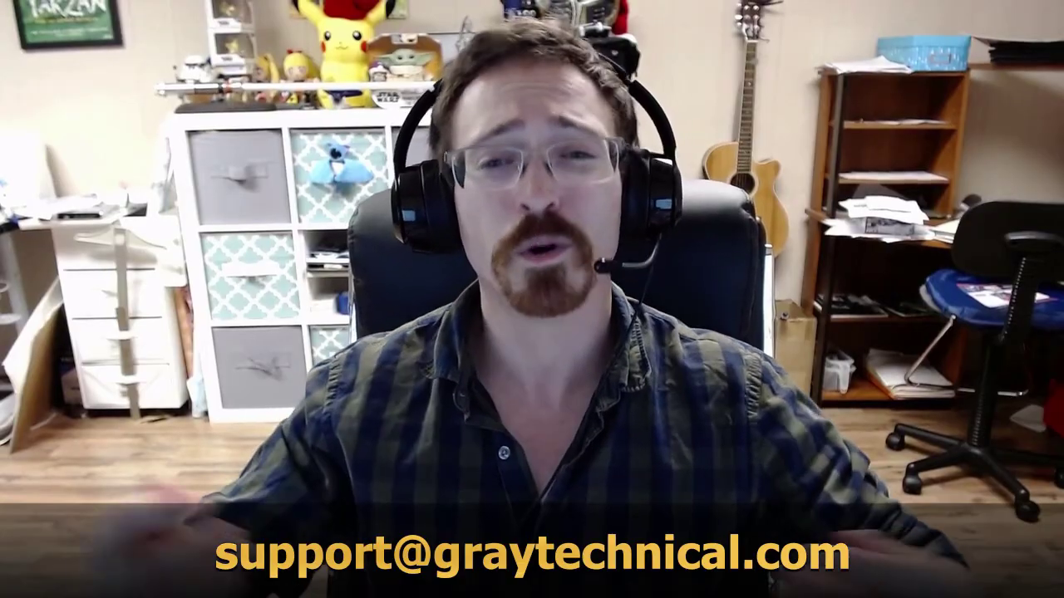